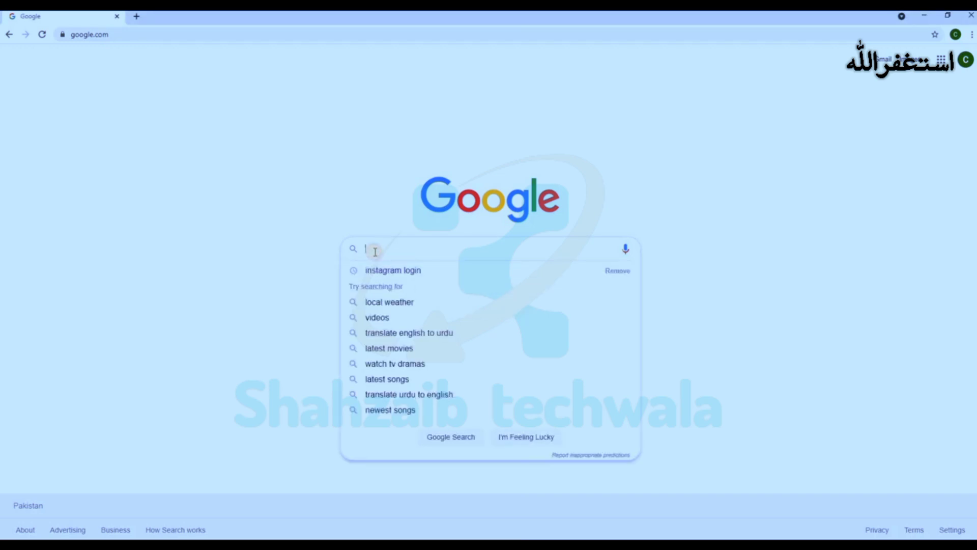
Step: Search Google for 'paypal philippine' with corrected spelling and open the PayPal Philippines site
{"action": "type", "text": "paypal fillipine"}
{"action": "key", "text": "Return"}
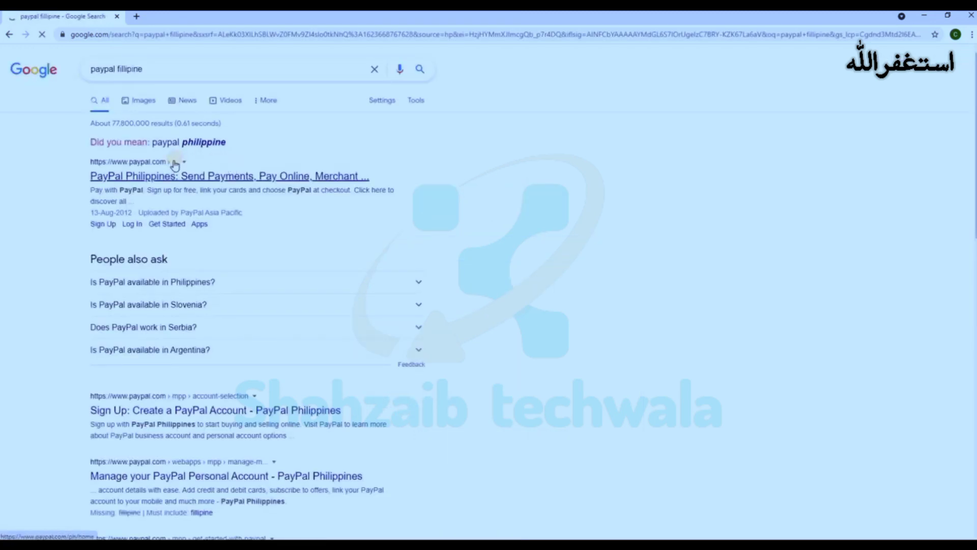
{"action": "left_click", "coordinate": [198, 143]}
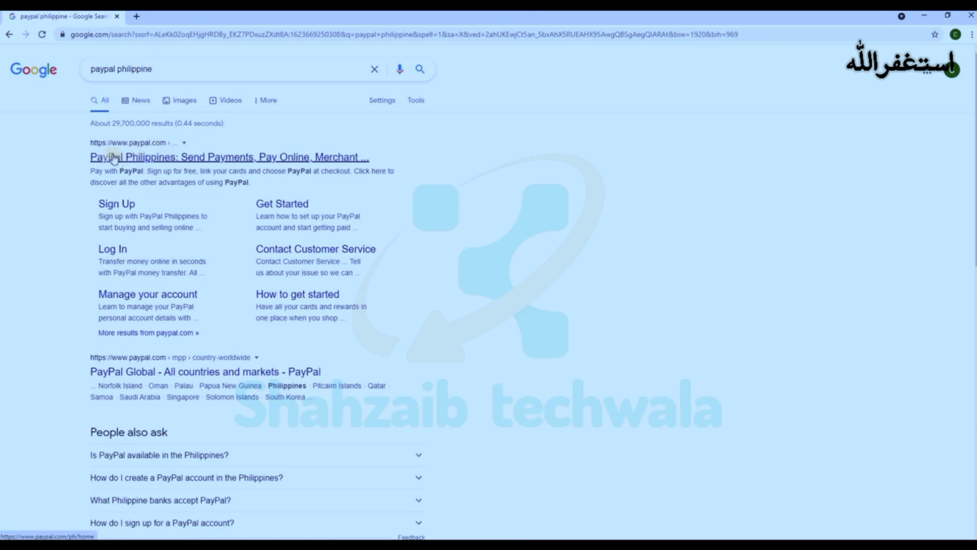
{"action": "left_click", "coordinate": [127, 159]}
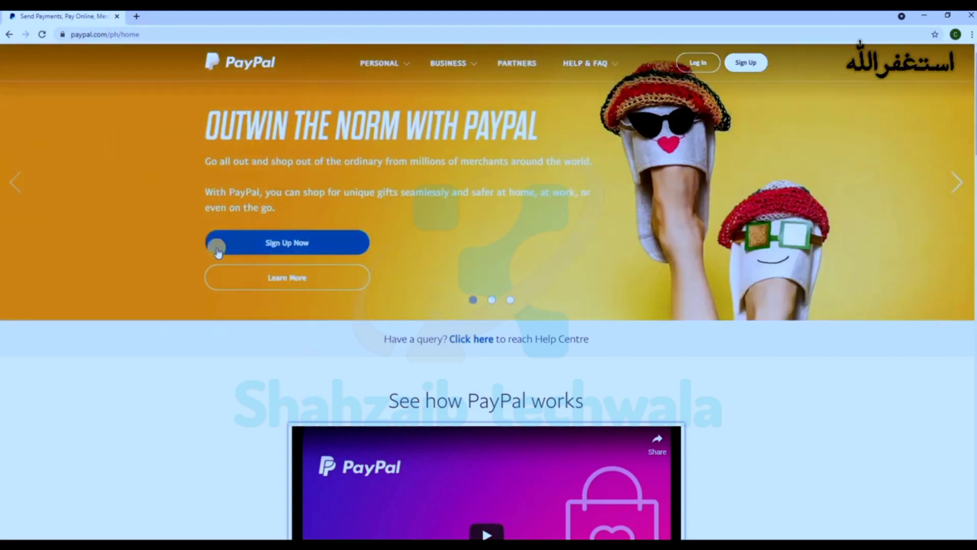
Step: Start signing up and choose a Business Account
{"action": "left_click", "coordinate": [291, 244]}
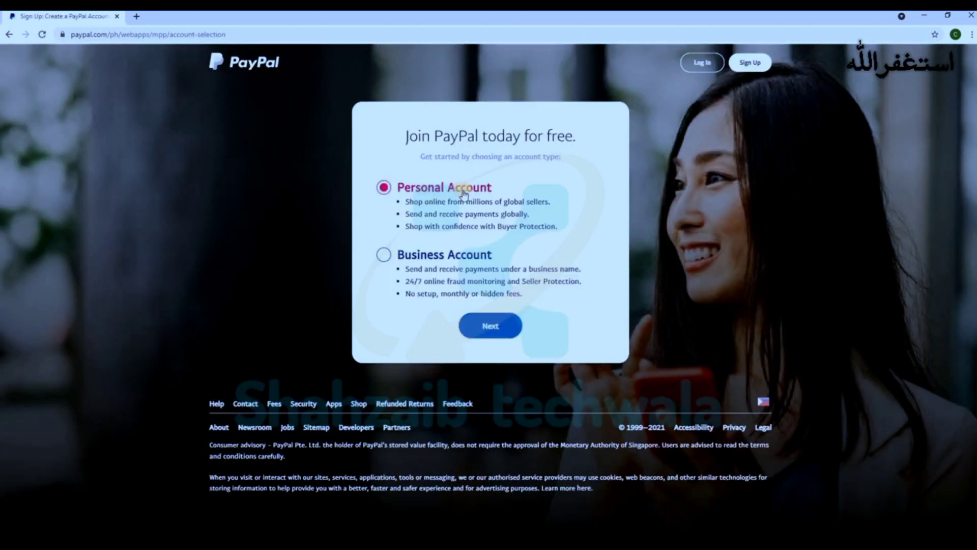
{"action": "left_click", "coordinate": [384, 254]}
{"action": "left_click", "coordinate": [494, 328]}
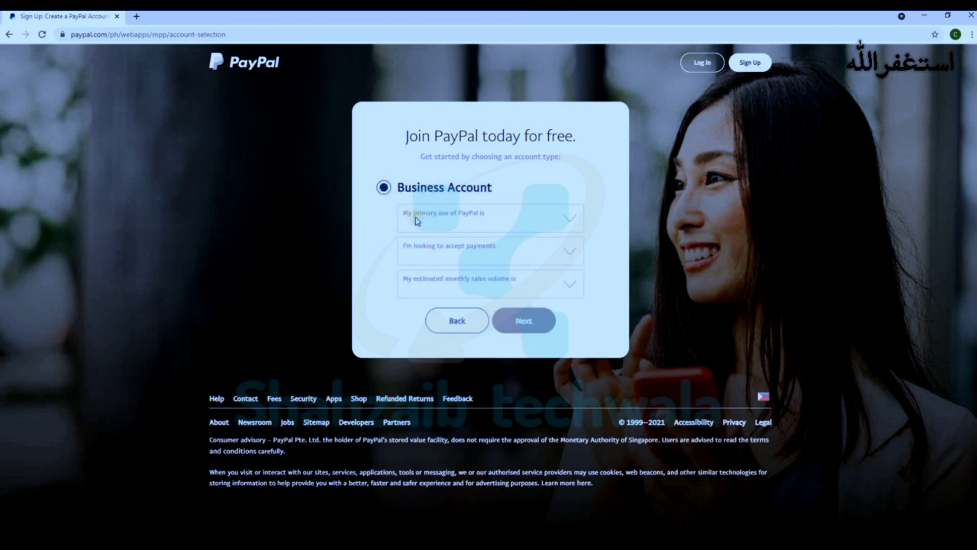
Step: Answer Both of the above, marketplace/freelancer platforms and $260,000 – $4Mil PHP monthly sales, then proceed
{"action": "left_click", "coordinate": [570, 222]}
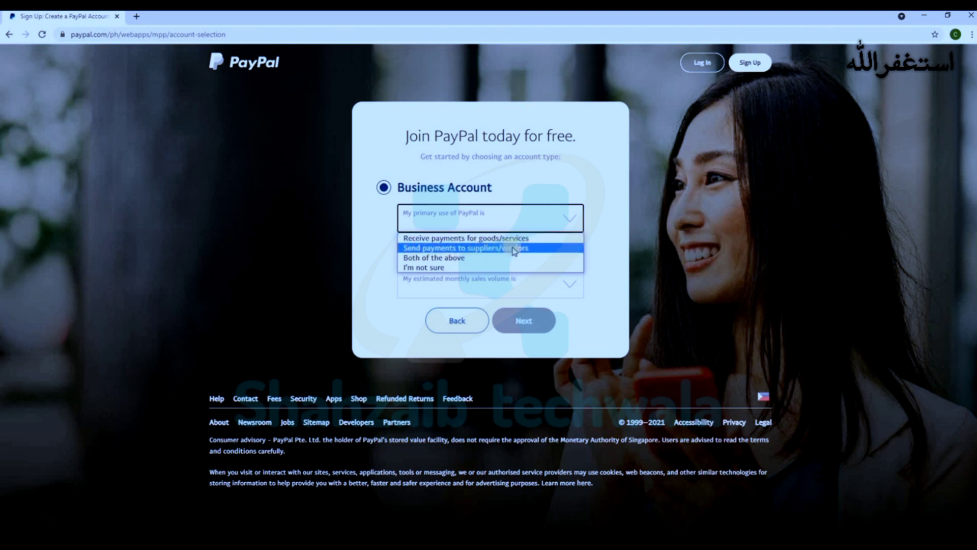
{"action": "left_click", "coordinate": [436, 259]}
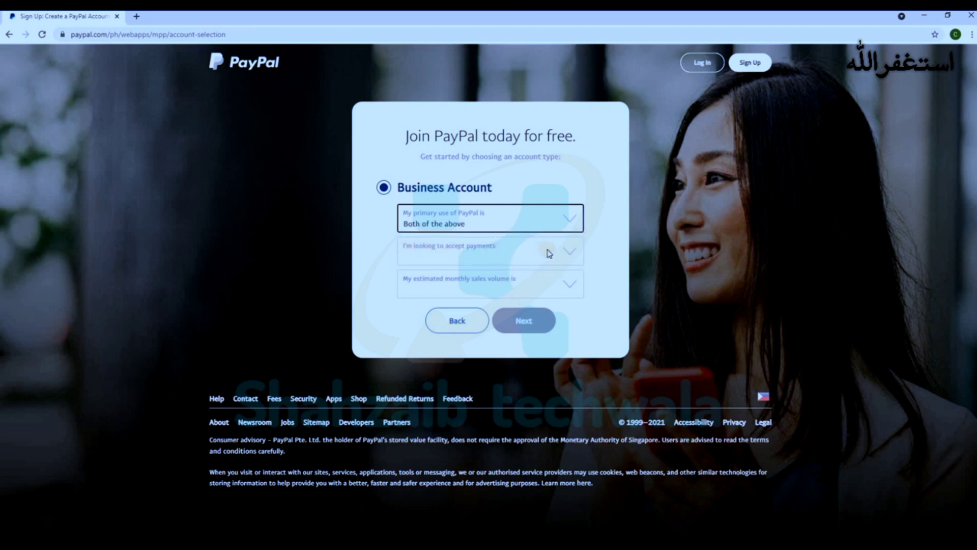
{"action": "left_click", "coordinate": [569, 253]}
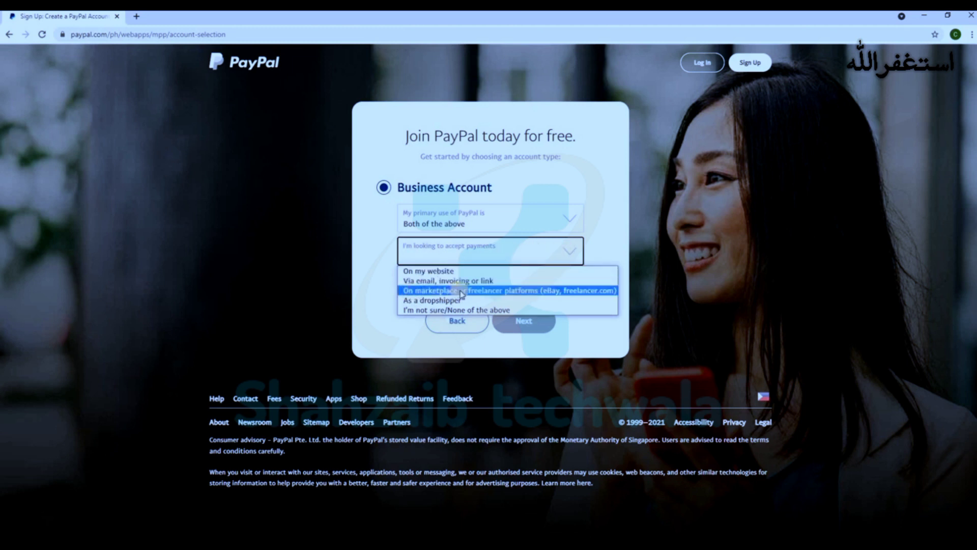
{"action": "left_click", "coordinate": [503, 293]}
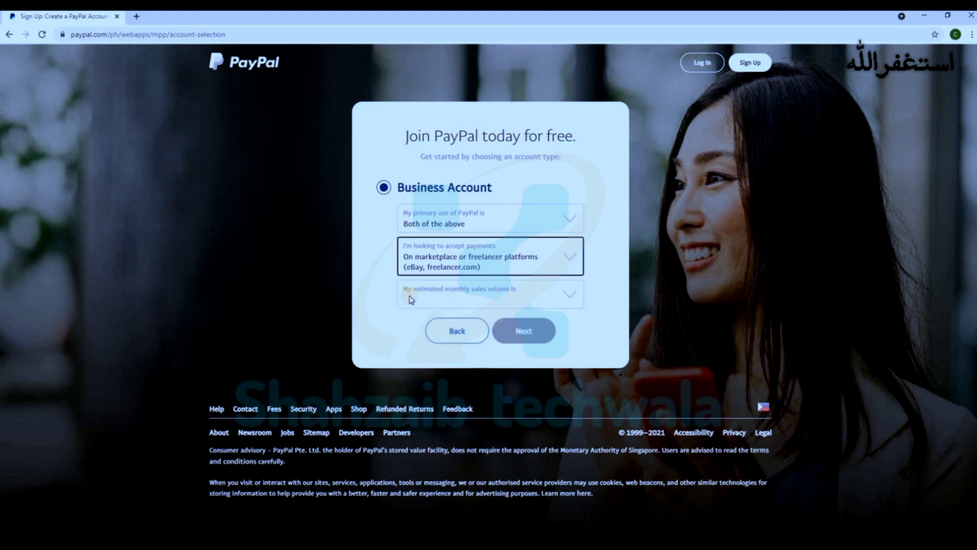
{"action": "left_click", "coordinate": [564, 294]}
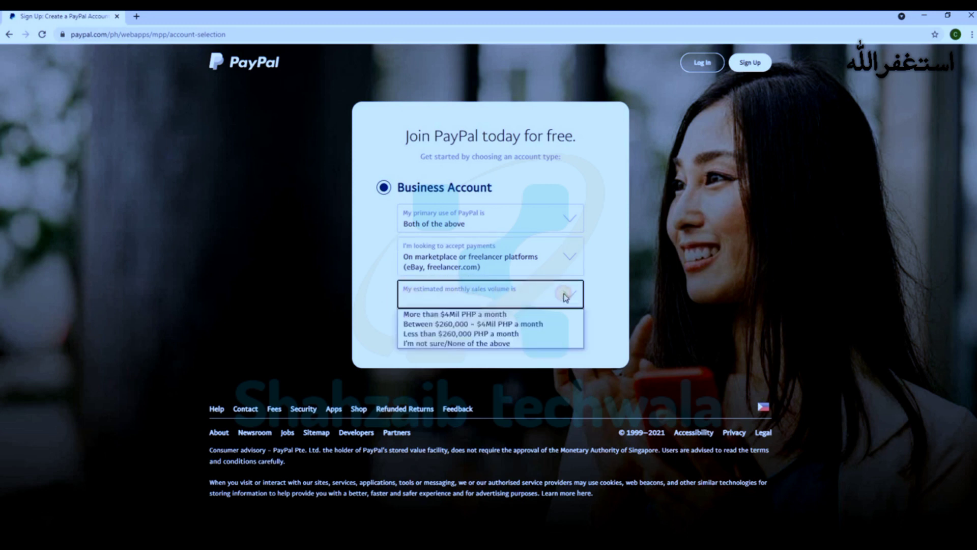
{"action": "left_click", "coordinate": [474, 325]}
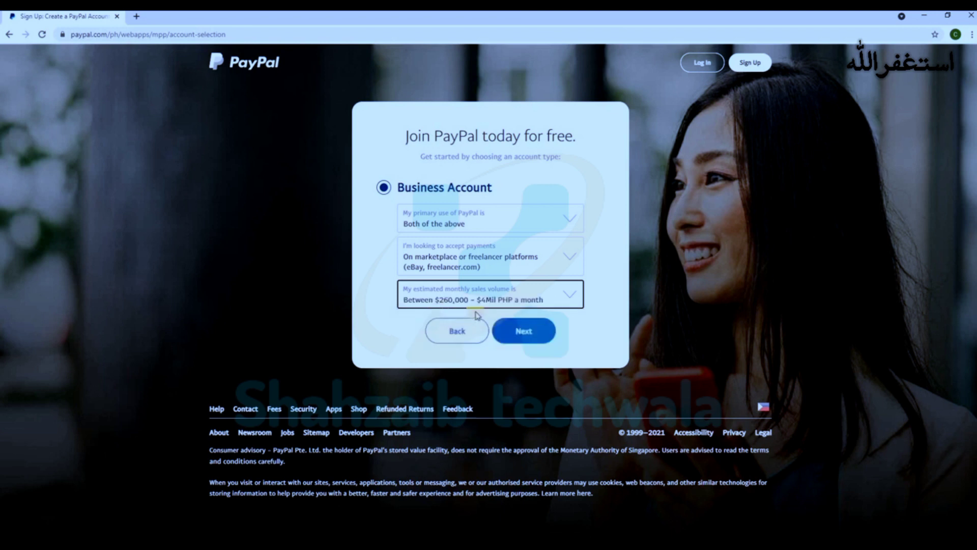
{"action": "left_click", "coordinate": [524, 332]}
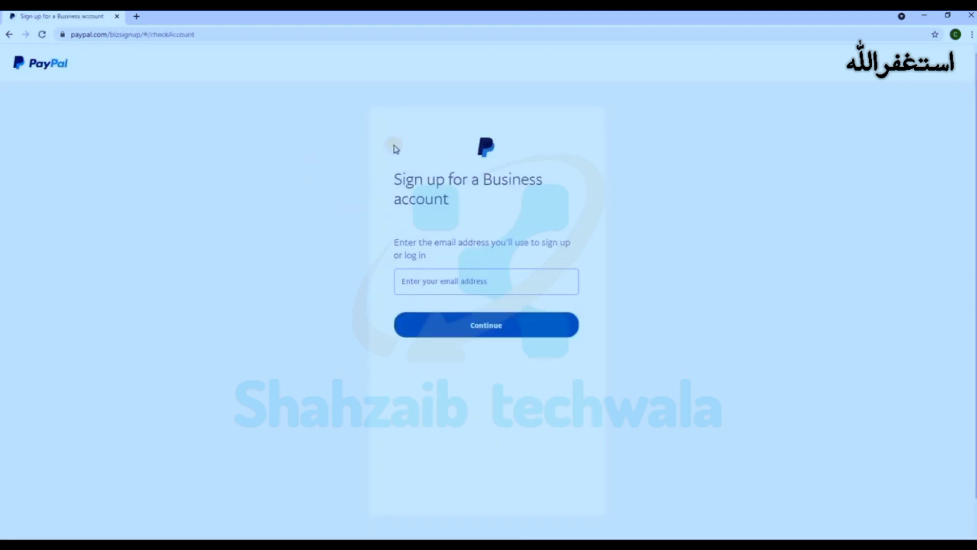
Step: Enter the sign-up email address and an account password to reach the business details form
{"action": "left_click", "coordinate": [423, 282]}
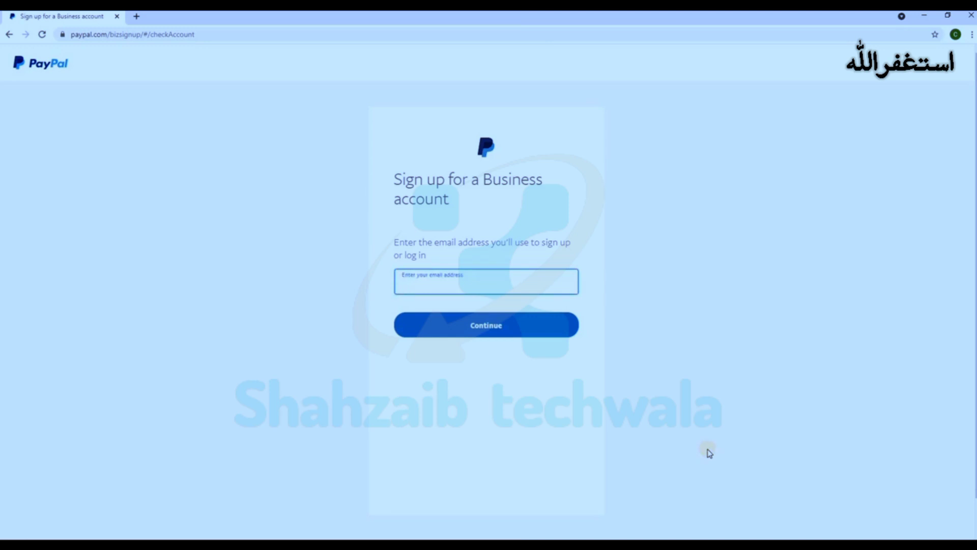
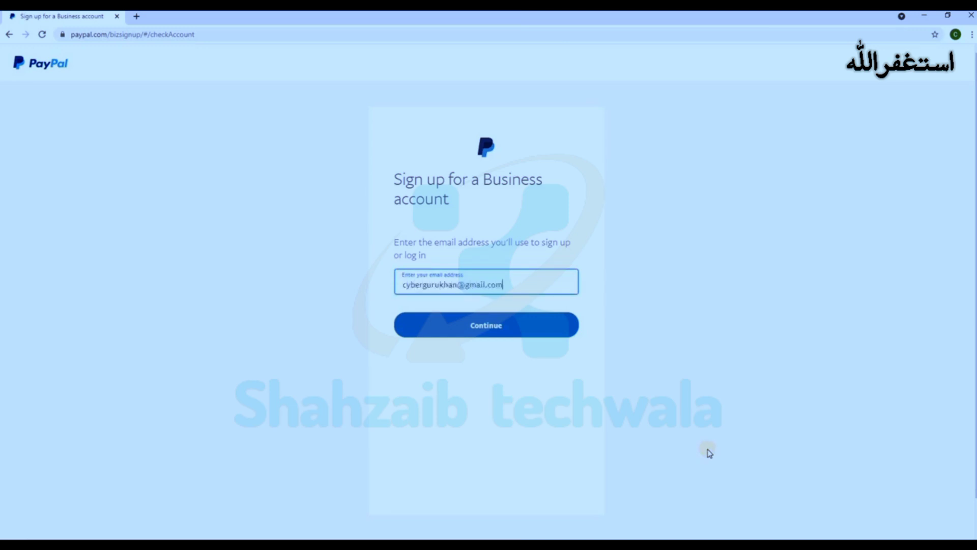
{"action": "left_click", "coordinate": [504, 329]}
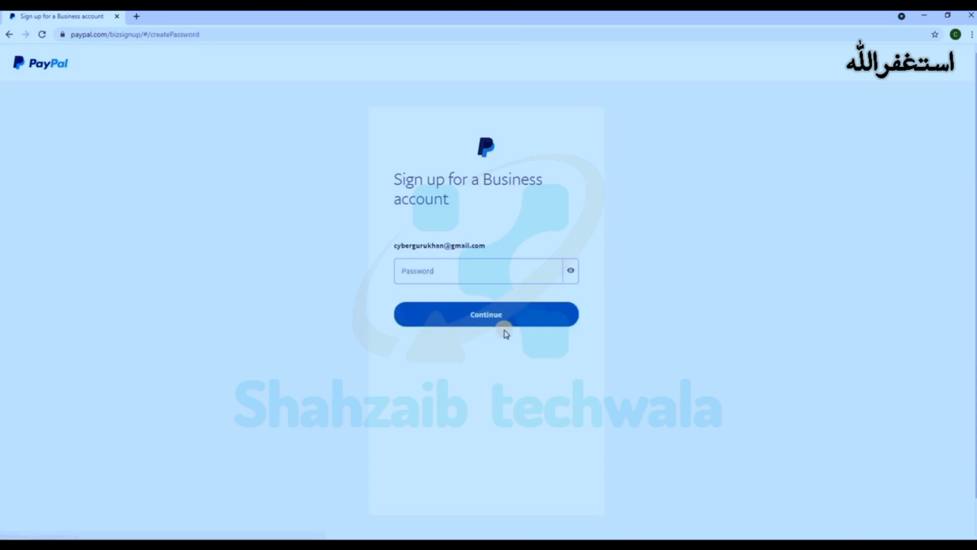
{"action": "left_click", "coordinate": [441, 277]}
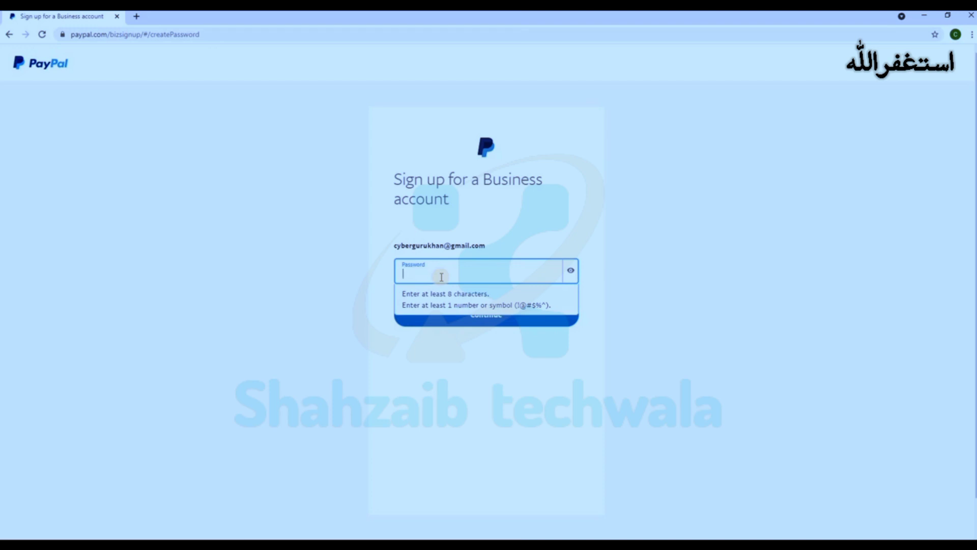
{"action": "type", "text": "•••••••••"}
{"action": "left_click", "coordinate": [485, 316]}
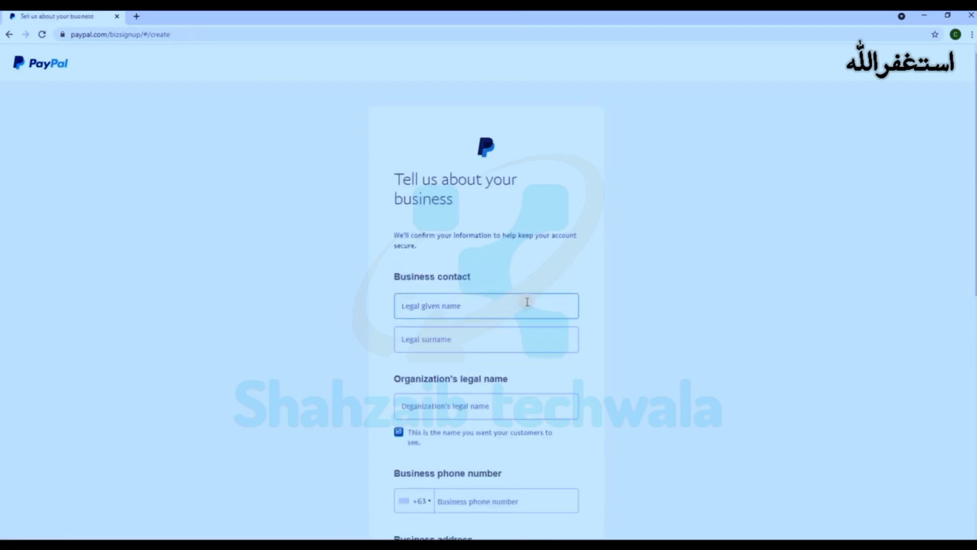
Step: Enter the contact's legal given name, surname and the organization's legal name
{"action": "scroll", "coordinate": [677, 249], "scroll_direction": "down", "scroll_amount": 2}
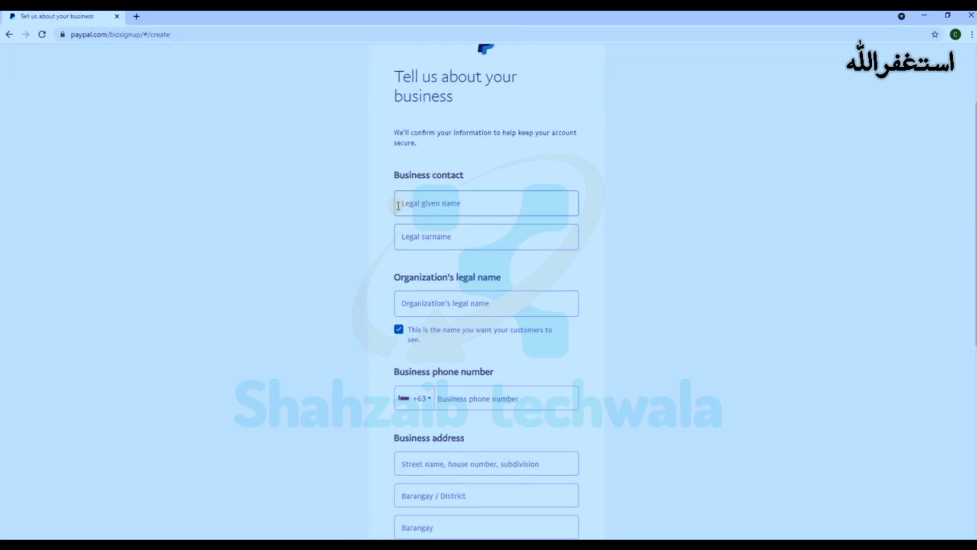
{"action": "left_click", "coordinate": [407, 203]}
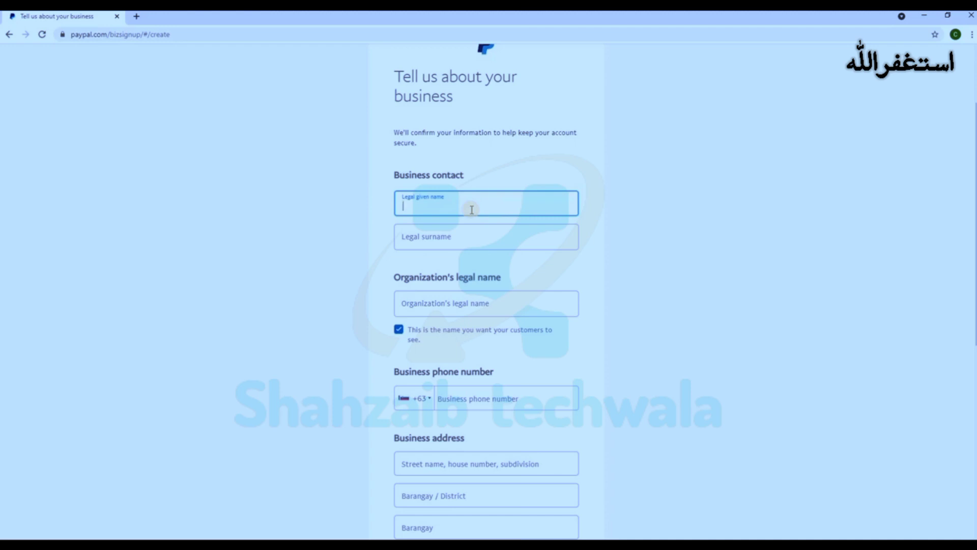
{"action": "type", "text": "Khattak Designers"}
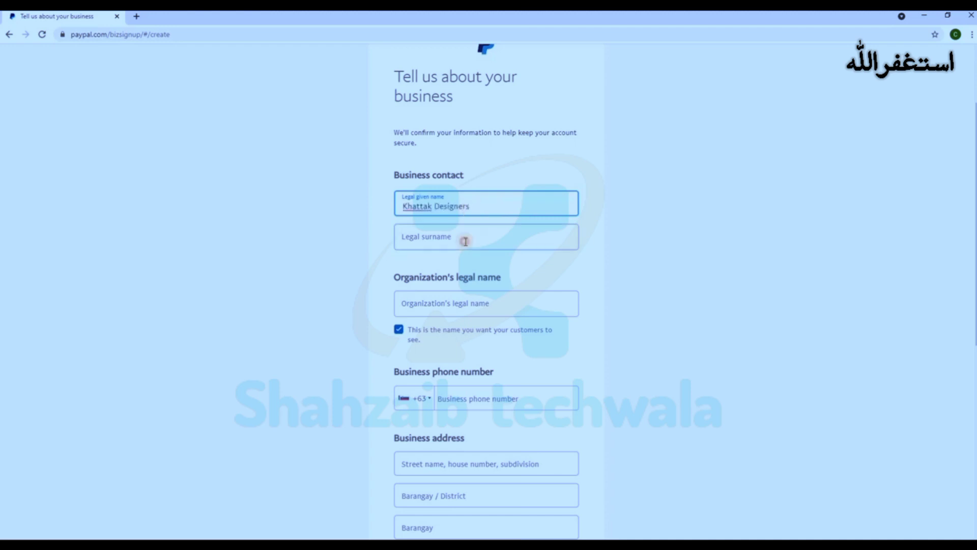
{"action": "left_click", "coordinate": [465, 241]}
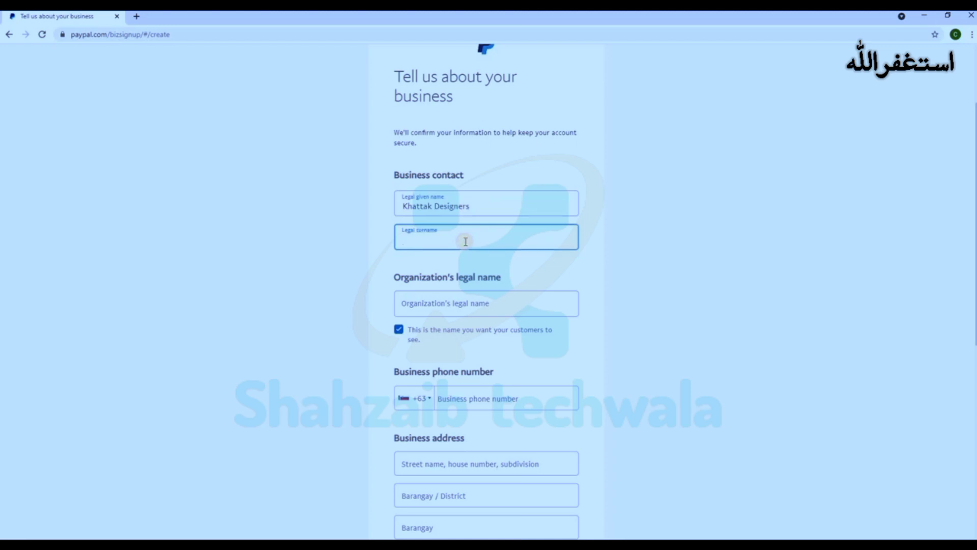
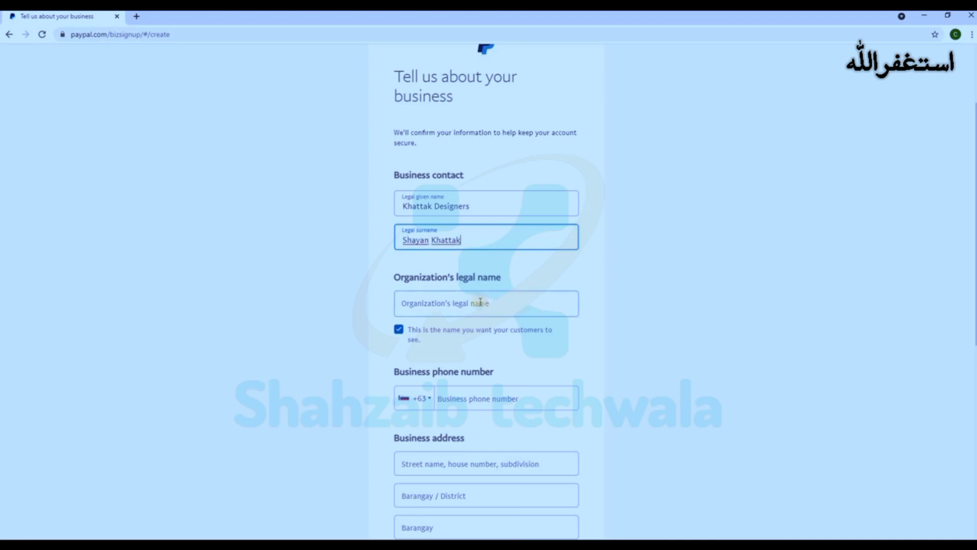
{"action": "left_click", "coordinate": [487, 305]}
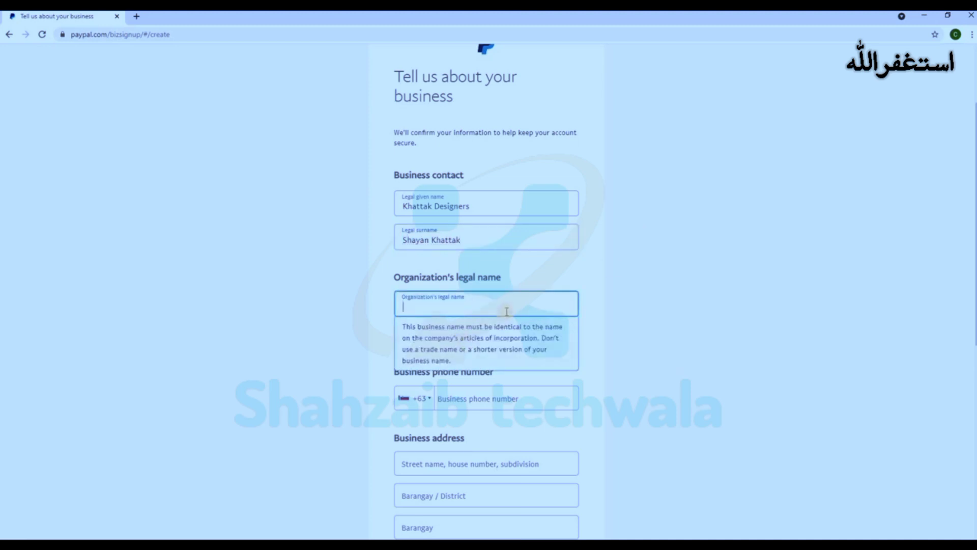
{"action": "type", "text": "Kha"}
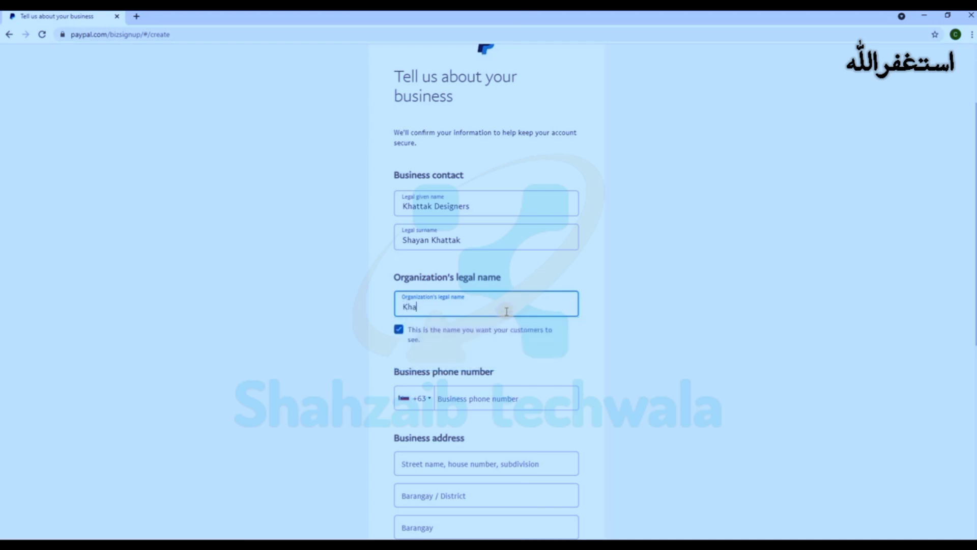
{"action": "type", "text": "ttak Designers"}
Step: Set the business phone country code to Pakistan +92
{"action": "scroll", "coordinate": [578, 342], "scroll_direction": "down", "scroll_amount": 3}
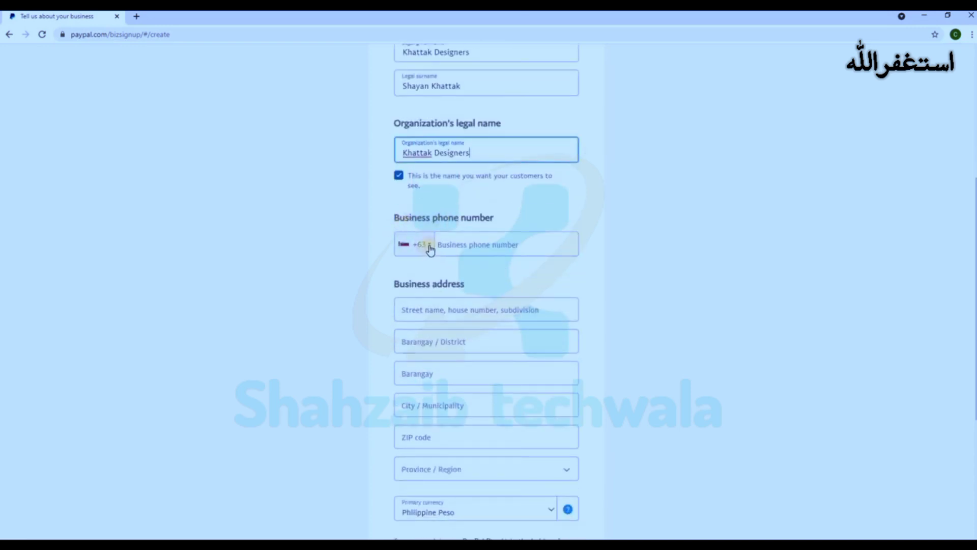
{"action": "left_click", "coordinate": [430, 248]}
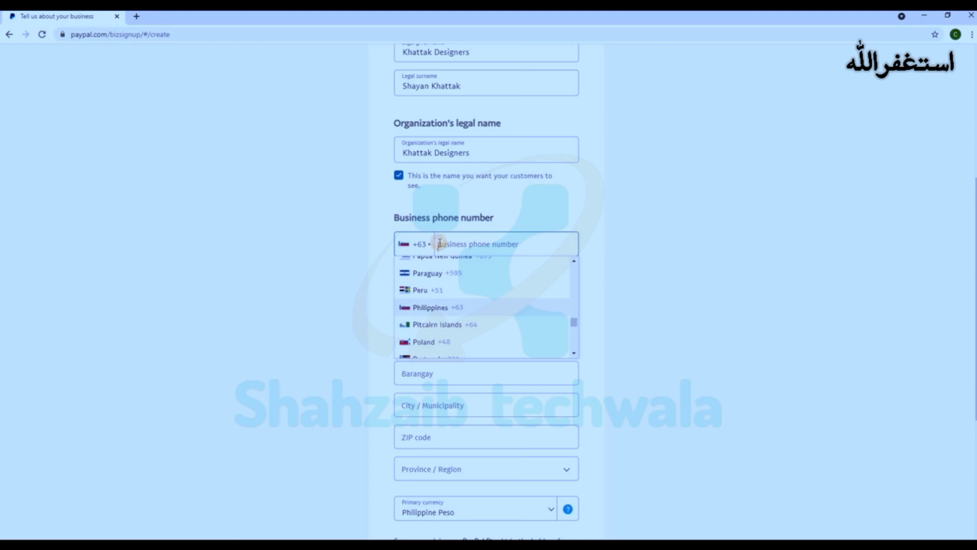
{"action": "left_click", "coordinate": [440, 243]}
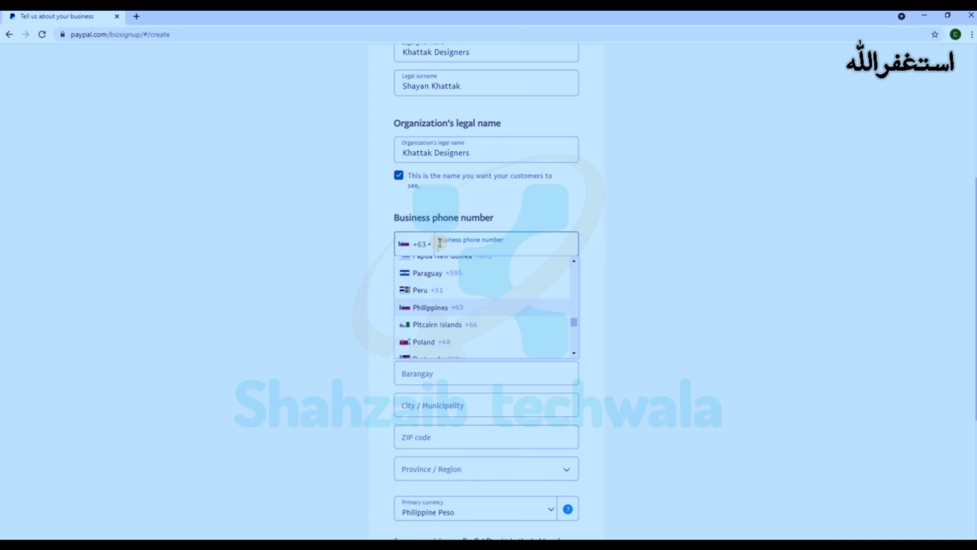
{"action": "key", "text": "p"}
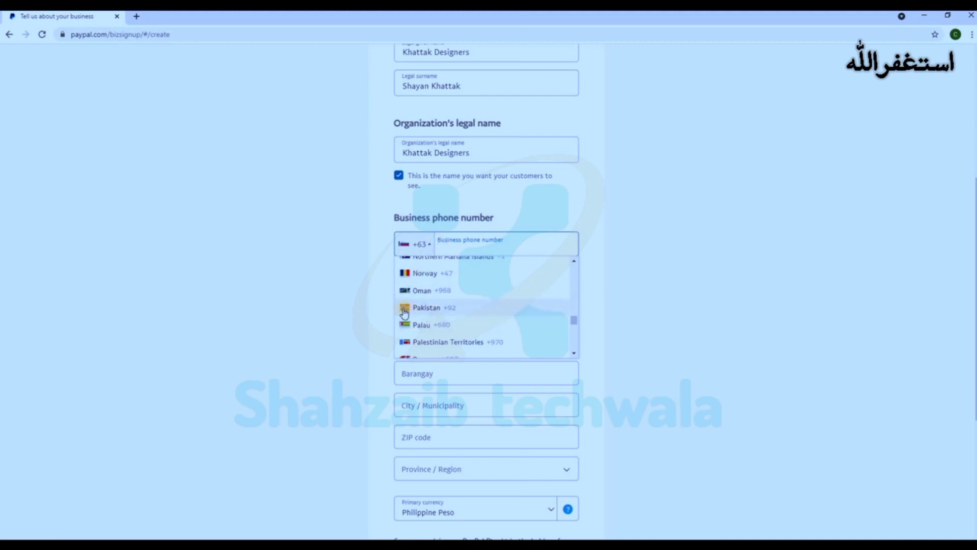
{"action": "left_click", "coordinate": [457, 308]}
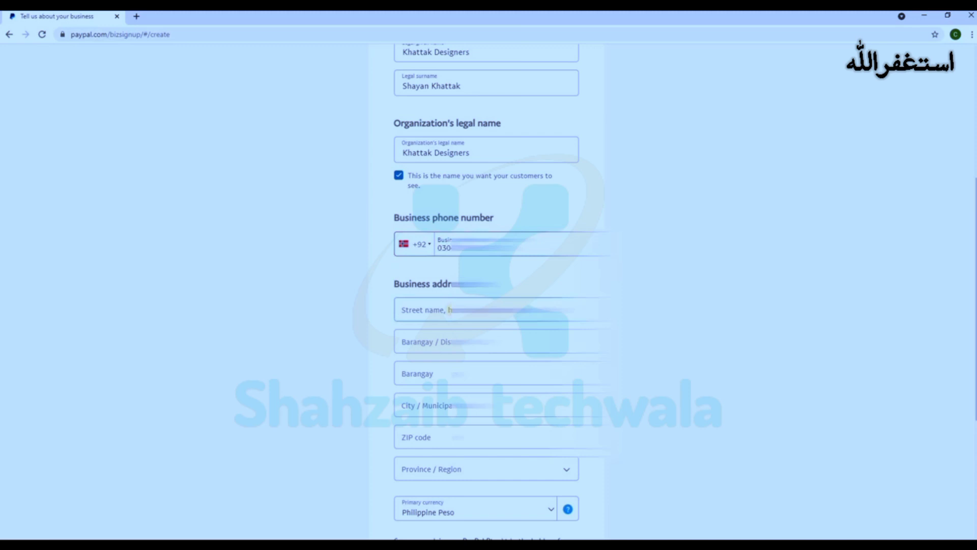
Step: Fill in the street, district, barangay and city fields of the business address
{"action": "left_click", "coordinate": [424, 311]}
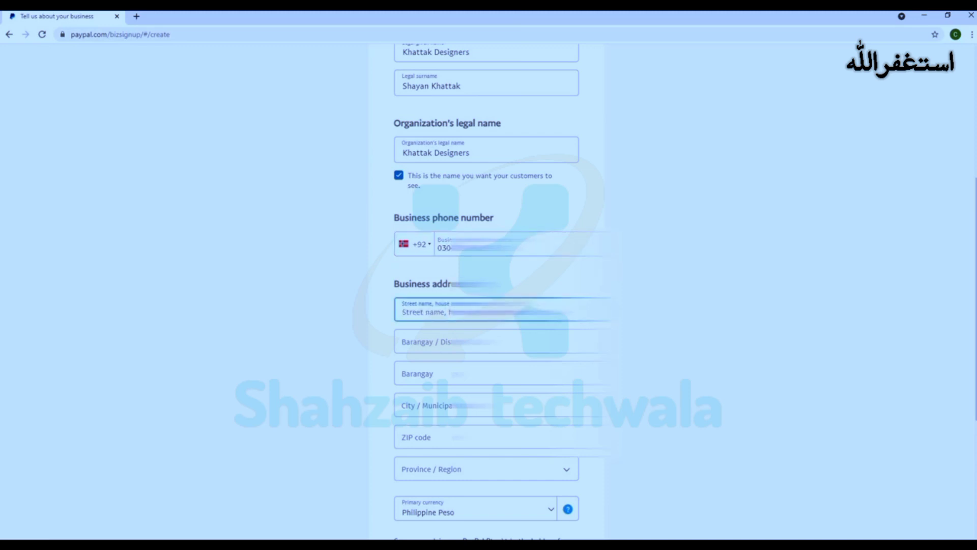
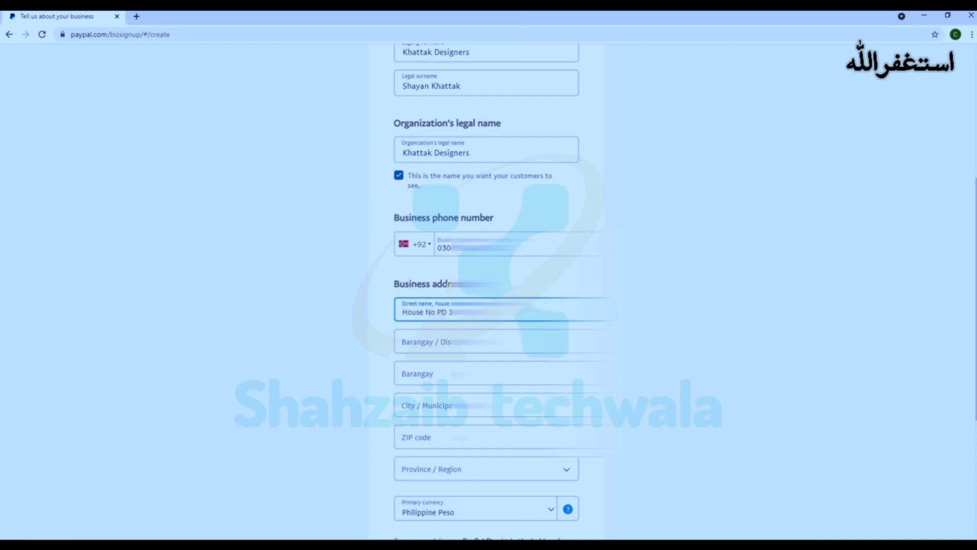
{"action": "key", "text": "Tab"}
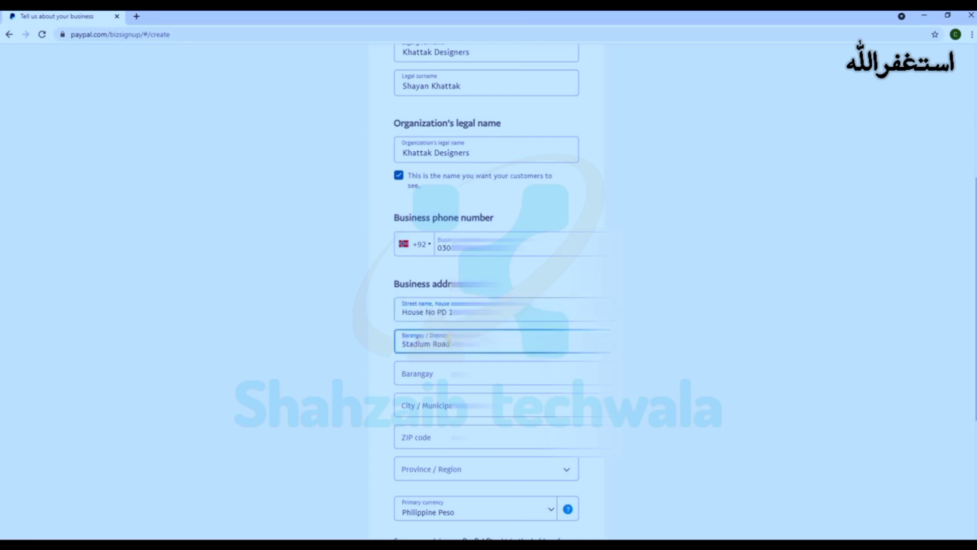
{"action": "left_click", "coordinate": [433, 378]}
{"action": "type", "text": "Rawalpindi"}
{"action": "left_click", "coordinate": [446, 404]}
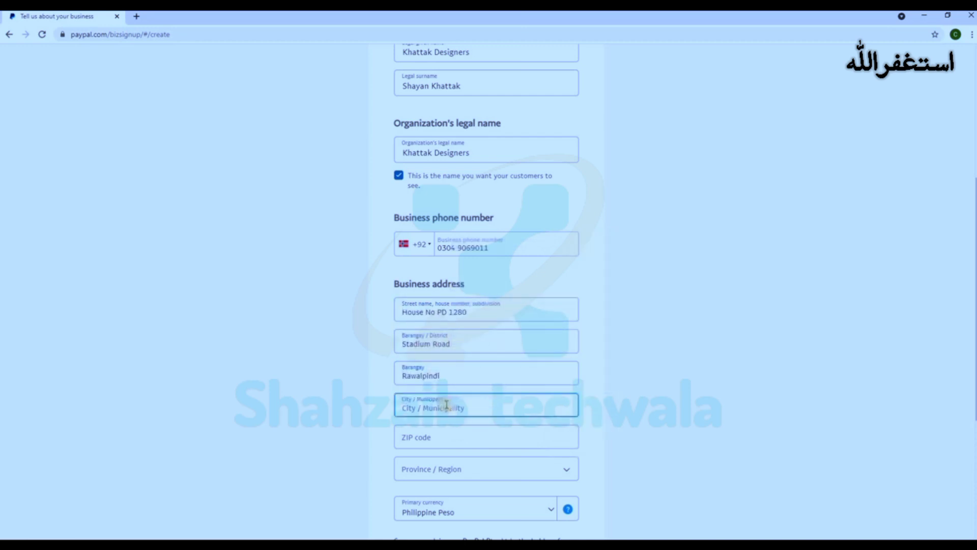
{"action": "type", "text": "Rawalpindi"}
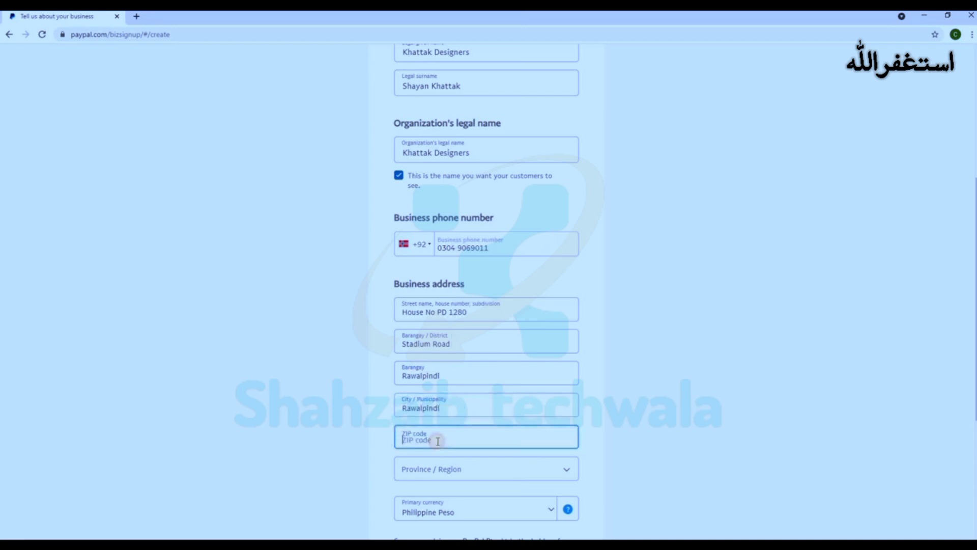
{"action": "left_click", "coordinate": [434, 436]}
{"action": "scroll", "coordinate": [433, 435], "scroll_direction": "down", "scroll_amount": 2}
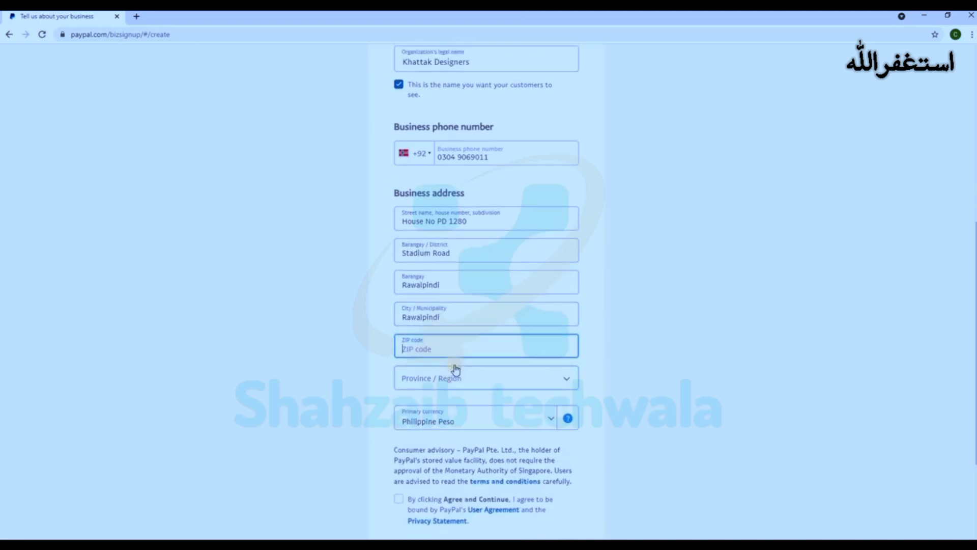
{"action": "scroll", "coordinate": [455, 367], "scroll_direction": "up", "scroll_amount": 1}
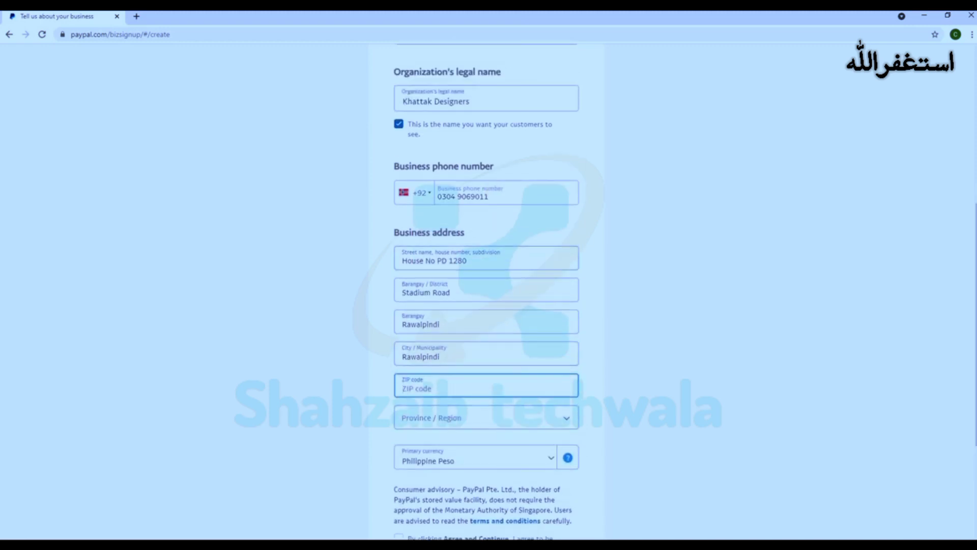
Step: In a new tab, search Manila ZIP codes and copy Binondo's code 1006
{"action": "left_click", "coordinate": [137, 18]}
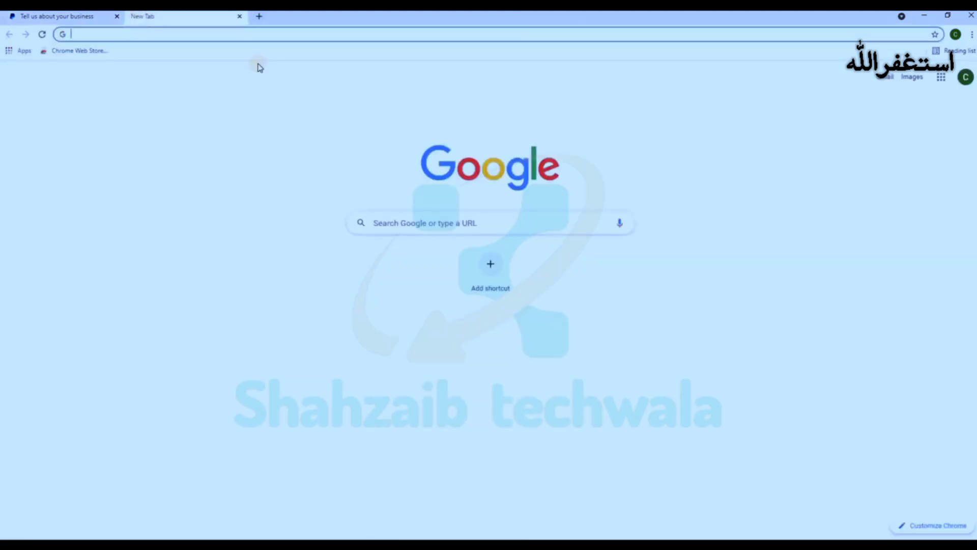
{"action": "type", "text": "filliphine zip"}
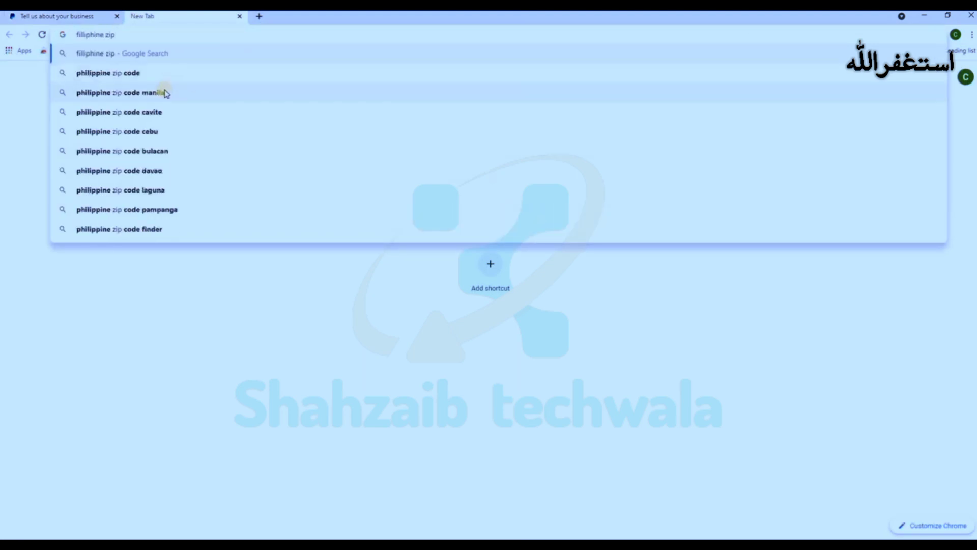
{"action": "left_click", "coordinate": [163, 92]}
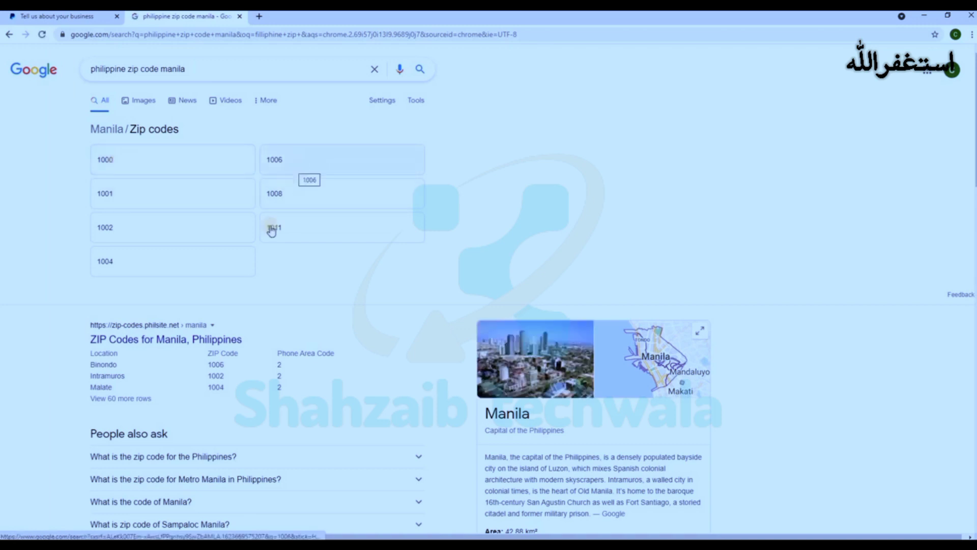
{"action": "double_click", "coordinate": [210, 364]}
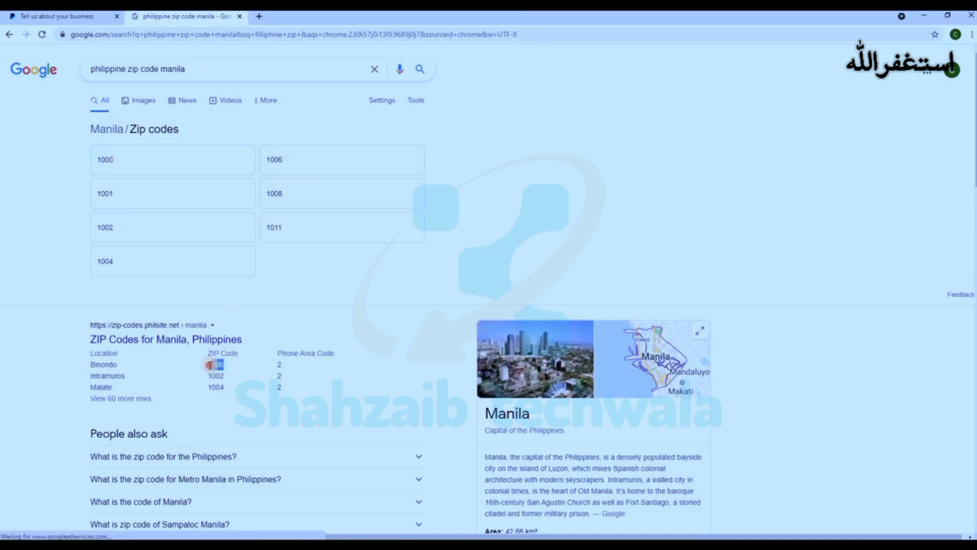
{"action": "right_click", "coordinate": [214, 368]}
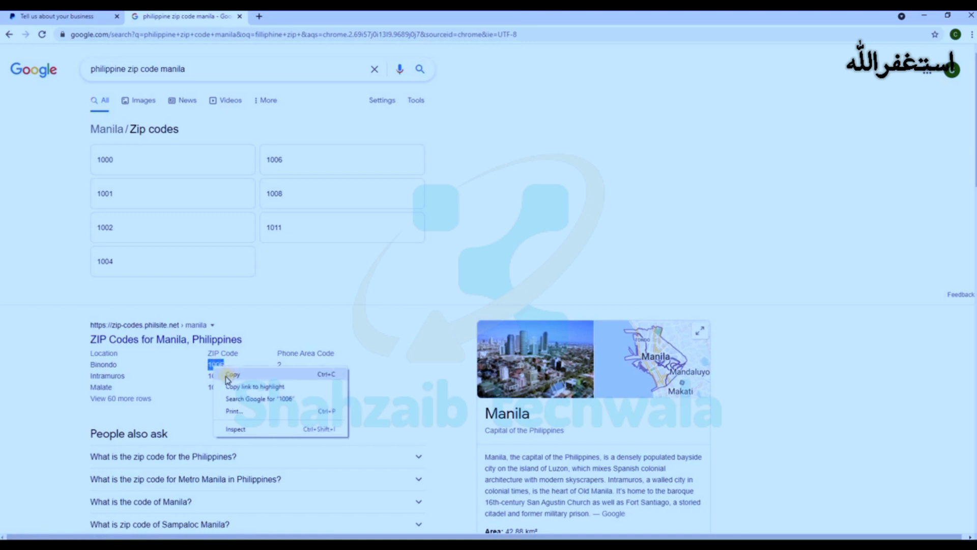
{"action": "left_click", "coordinate": [229, 375]}
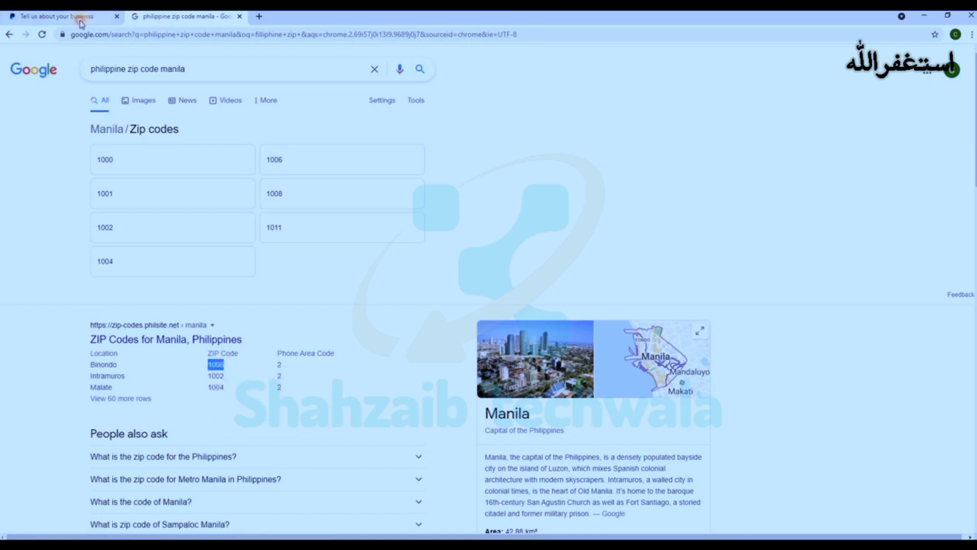
{"action": "left_click", "coordinate": [71, 17]}
Step: Paste 1006 as the ZIP code and choose Manila as the province
{"action": "right_click", "coordinate": [412, 387]}
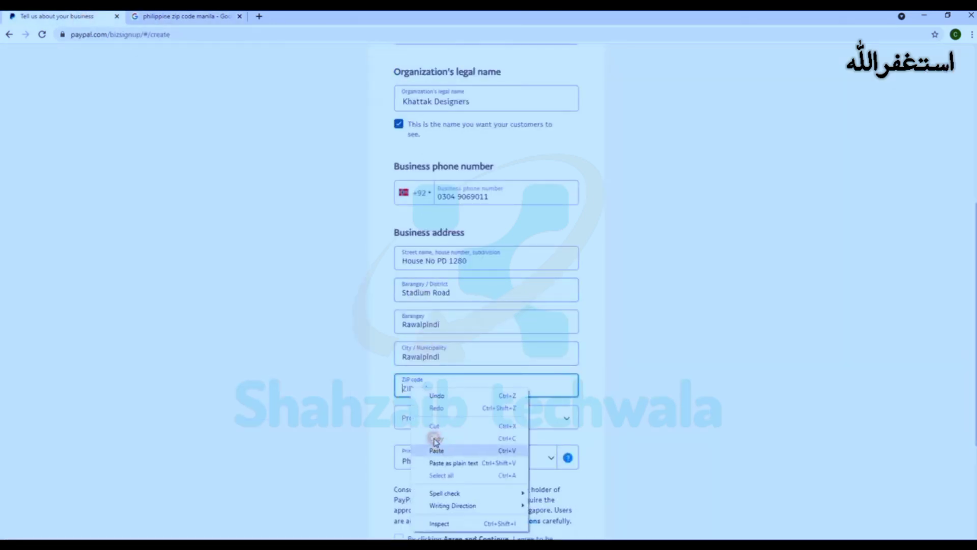
{"action": "left_click", "coordinate": [440, 443]}
{"action": "left_click", "coordinate": [435, 416]}
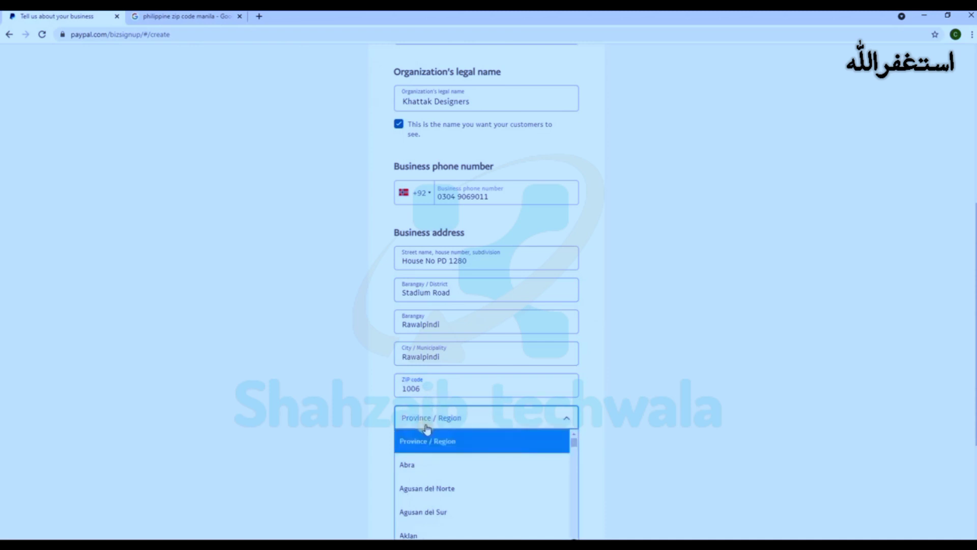
{"action": "scroll", "coordinate": [427, 430], "scroll_direction": "down", "scroll_amount": 3}
{"action": "scroll", "coordinate": [461, 303], "scroll_direction": "down", "scroll_amount": 15}
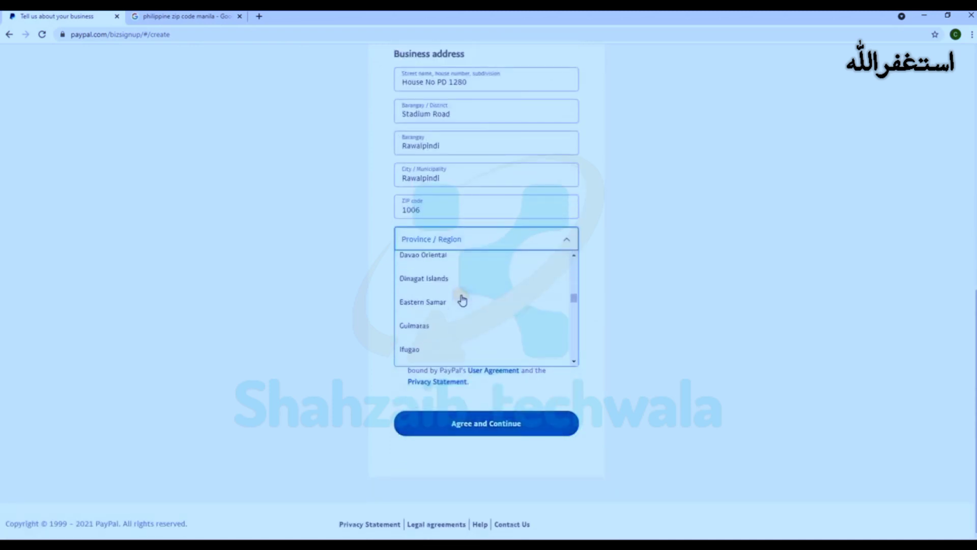
{"action": "left_click", "coordinate": [413, 271]}
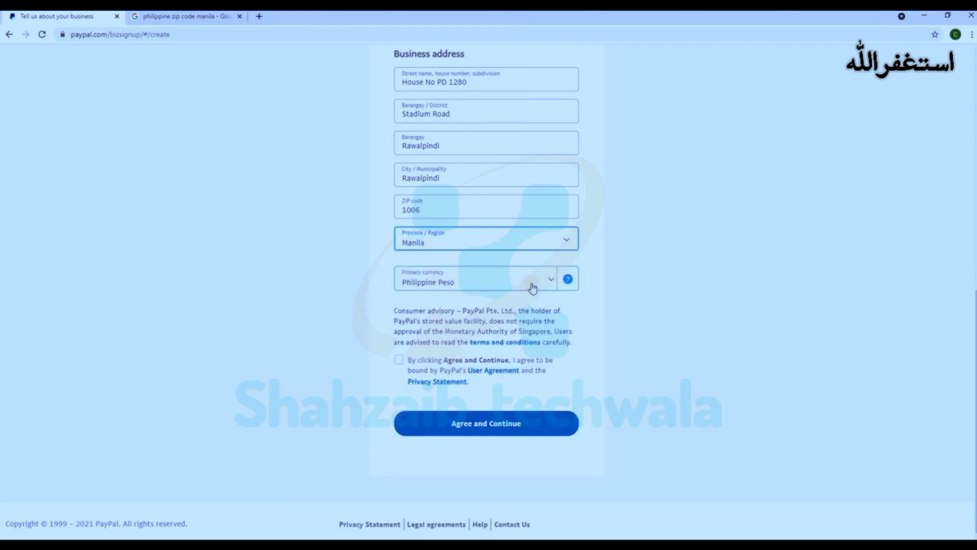
Step: Make US Dollar the primary currency, accept the user agreement and continue
{"action": "left_click", "coordinate": [548, 283]}
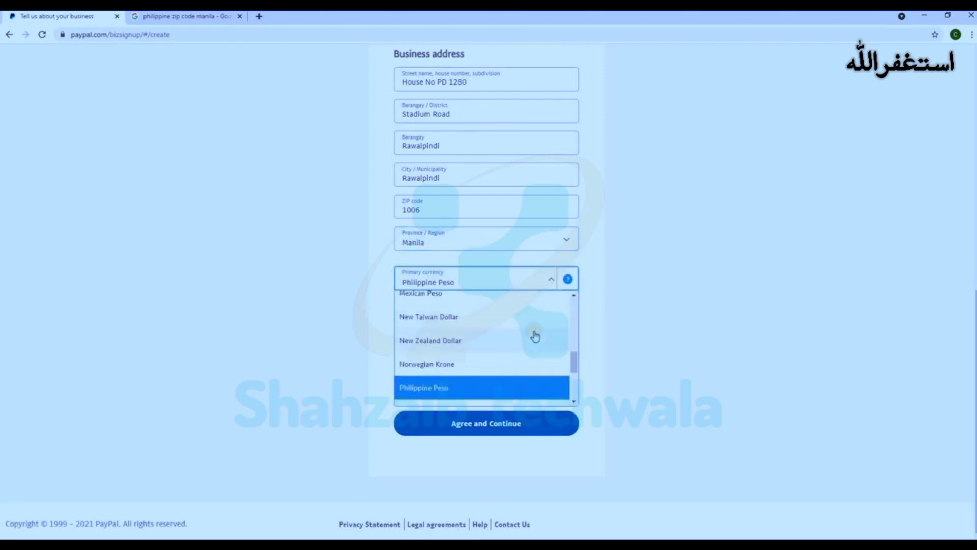
{"action": "scroll", "coordinate": [534, 333], "scroll_direction": "down", "scroll_amount": 3}
{"action": "scroll", "coordinate": [535, 336], "scroll_direction": "up", "scroll_amount": 8}
{"action": "scroll", "coordinate": [534, 336], "scroll_direction": "up", "scroll_amount": 1}
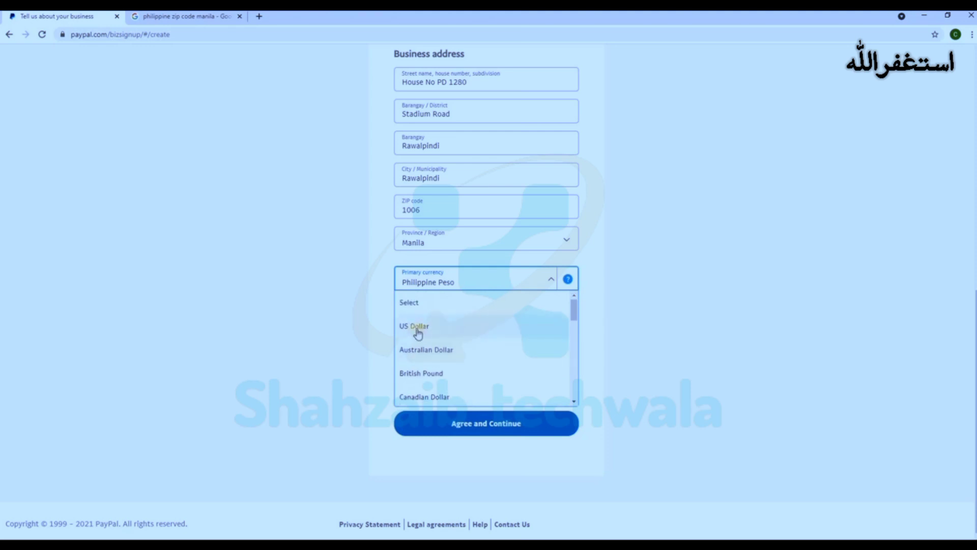
{"action": "left_click", "coordinate": [424, 325]}
{"action": "left_click", "coordinate": [400, 360]}
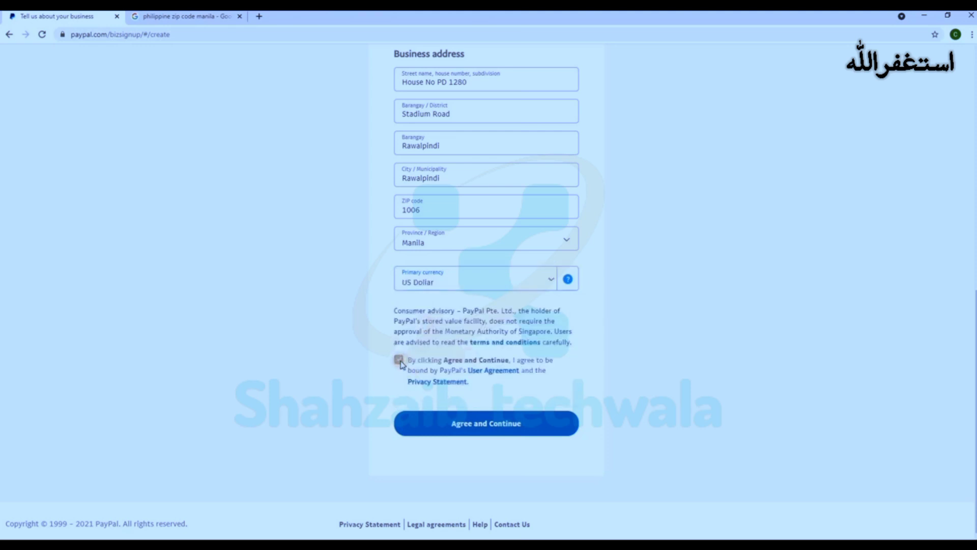
{"action": "left_click", "coordinate": [484, 422]}
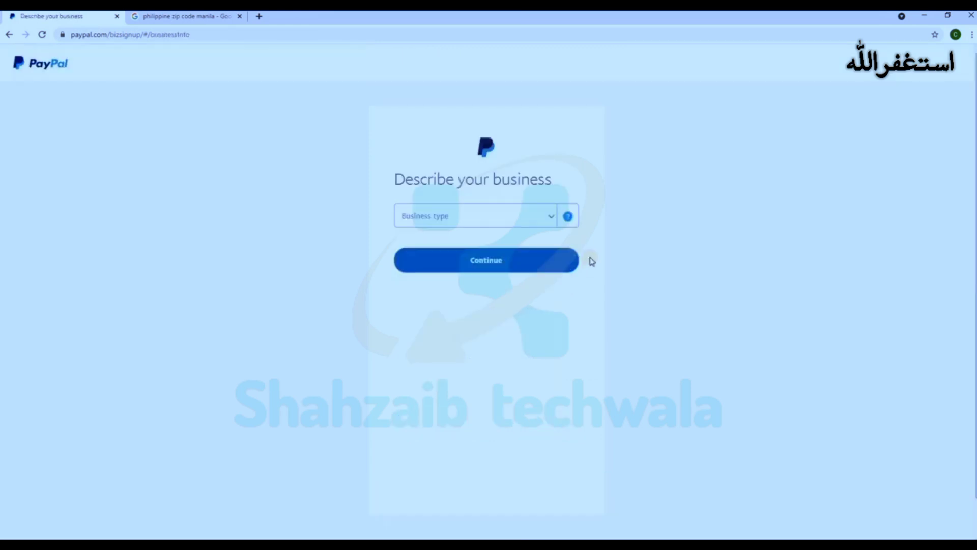
Step: Set business type Individual/Sole Proprietorship with keyword Business Services, leave website empty, and continue
{"action": "left_click", "coordinate": [551, 218]}
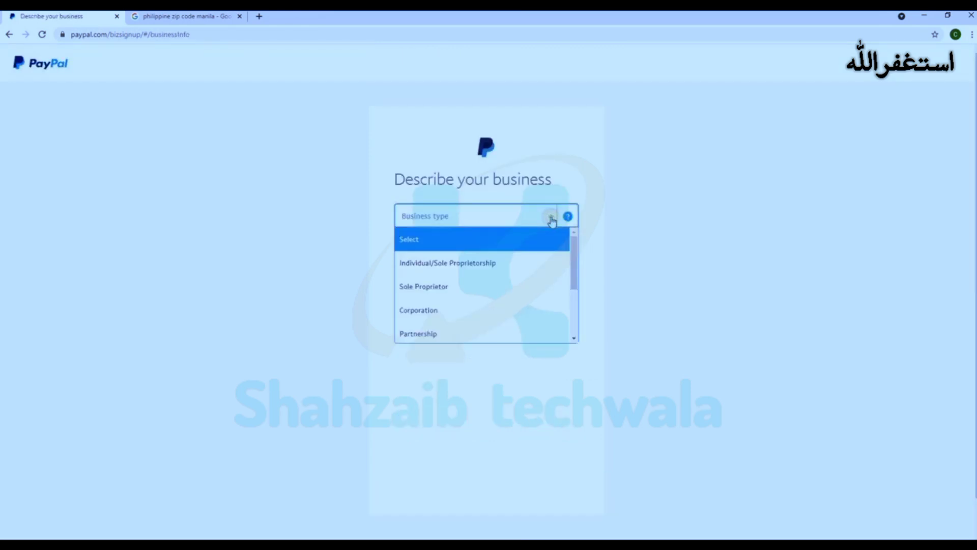
{"action": "left_click", "coordinate": [446, 265]}
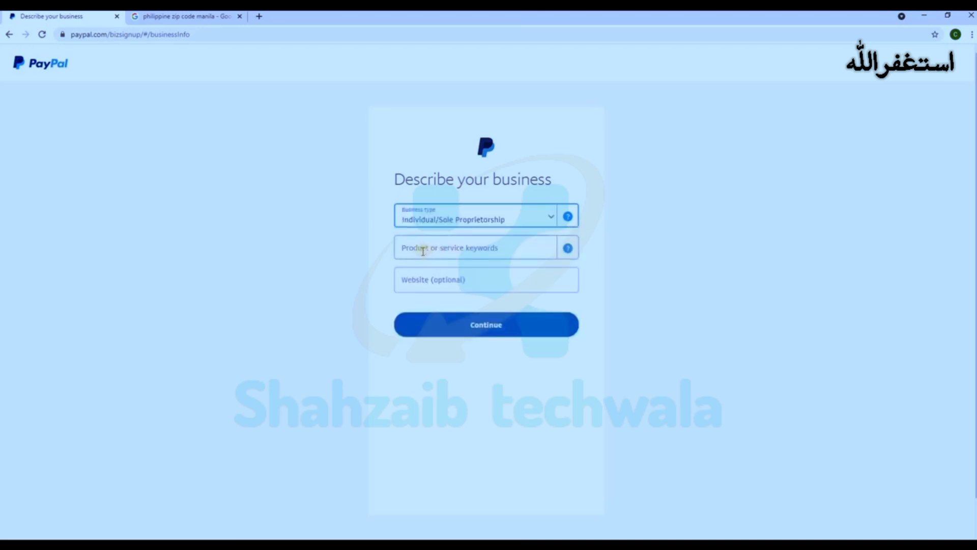
{"action": "left_click", "coordinate": [469, 249]}
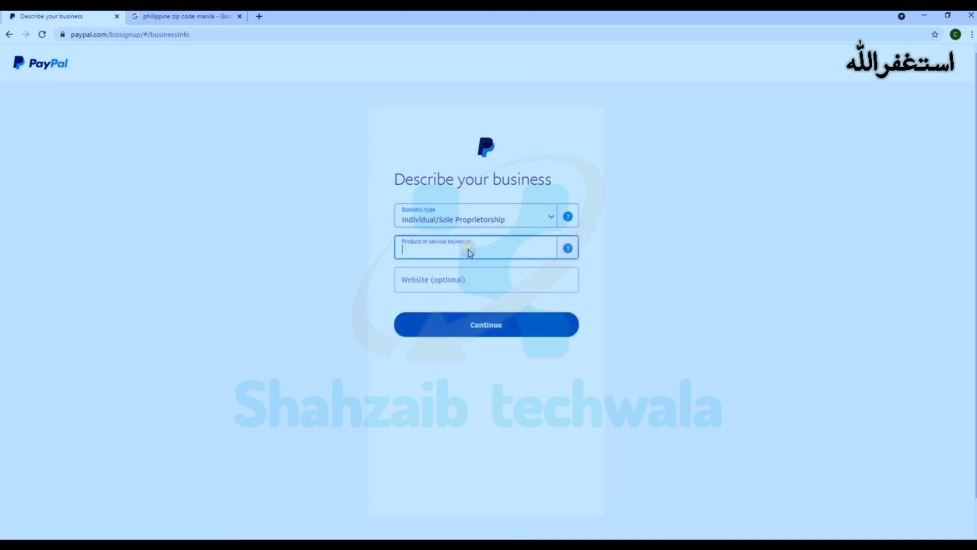
{"action": "type", "text": "bu"}
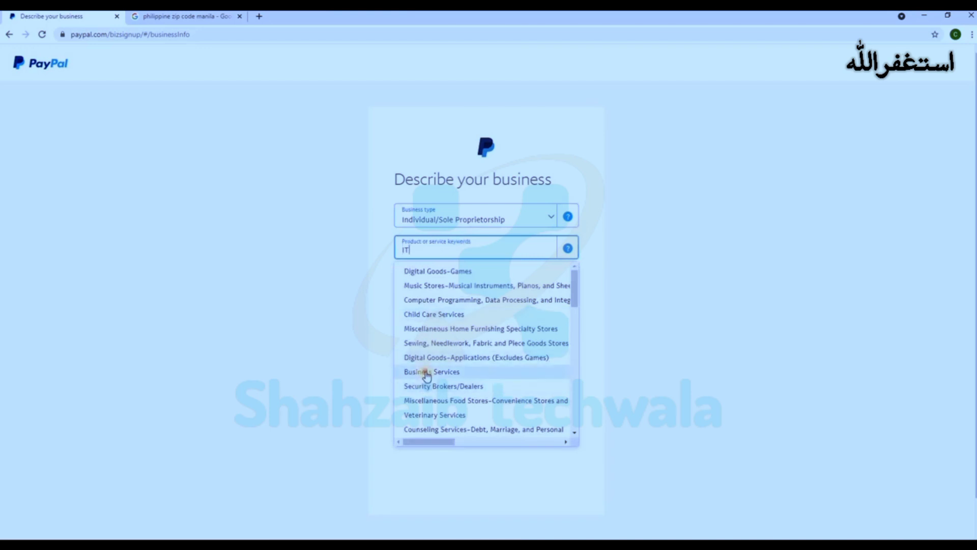
{"action": "left_click", "coordinate": [421, 374]}
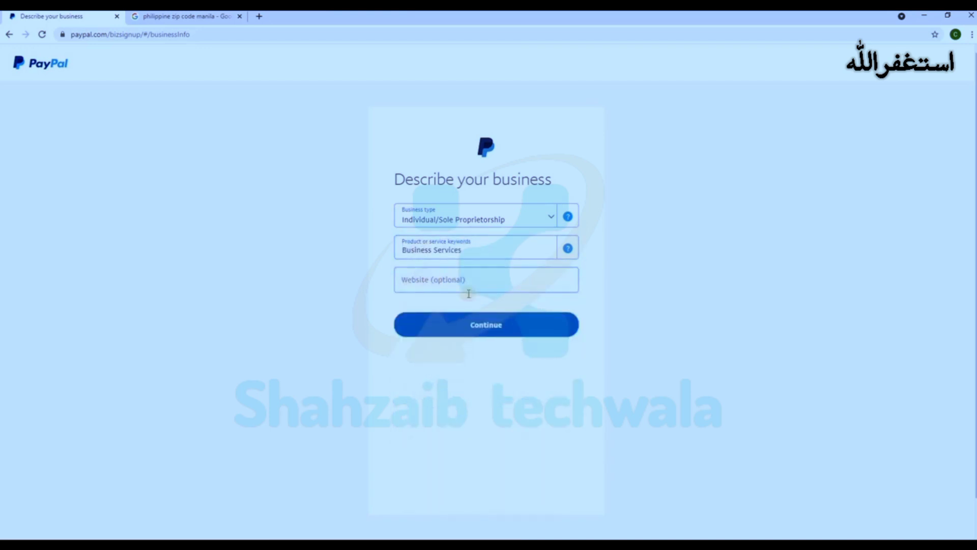
{"action": "left_click", "coordinate": [420, 287]}
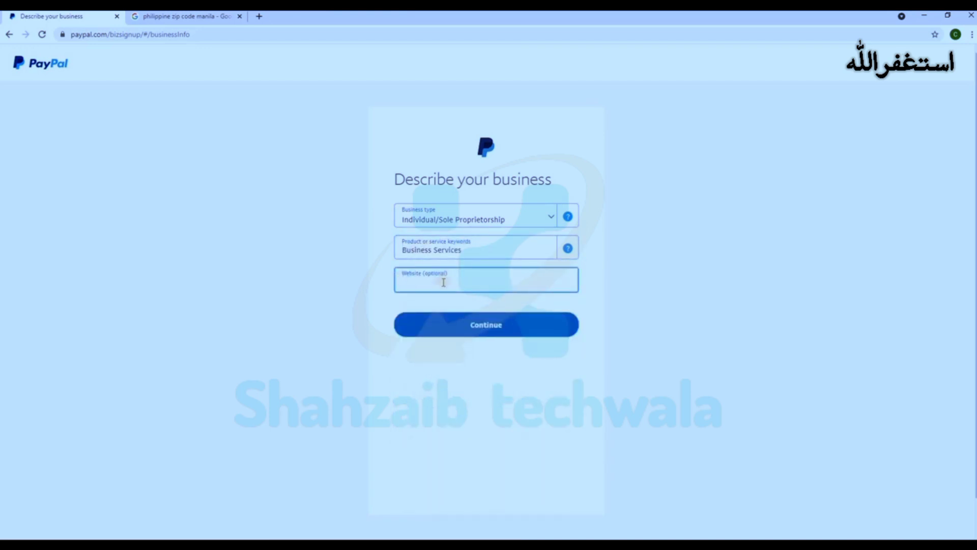
{"action": "left_click", "coordinate": [482, 326]}
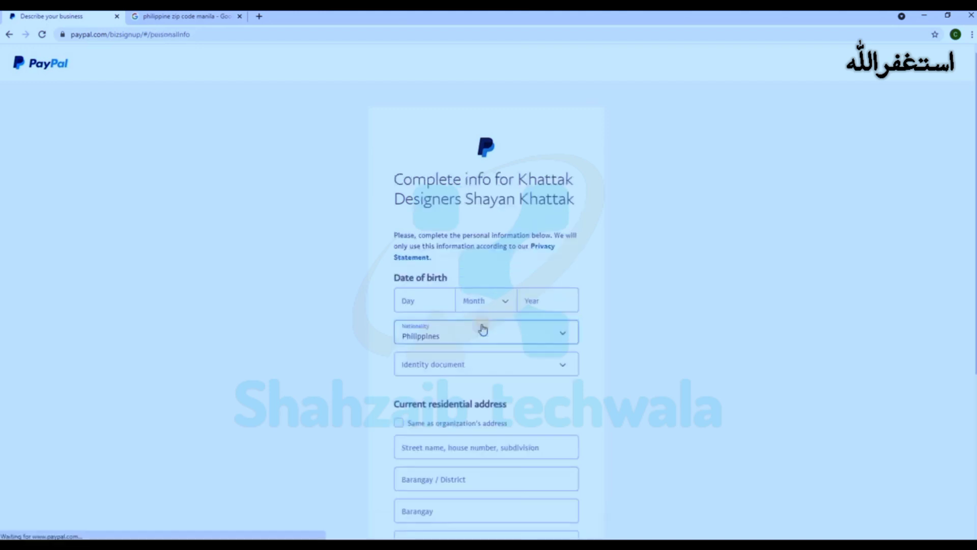
Step: Enter the date of birth and set nationality to Pakistan
{"action": "scroll", "coordinate": [744, 211], "scroll_direction": "down", "scroll_amount": 1}
{"action": "scroll", "coordinate": [744, 212], "scroll_direction": "down", "scroll_amount": 1}
{"action": "left_click", "coordinate": [435, 199]}
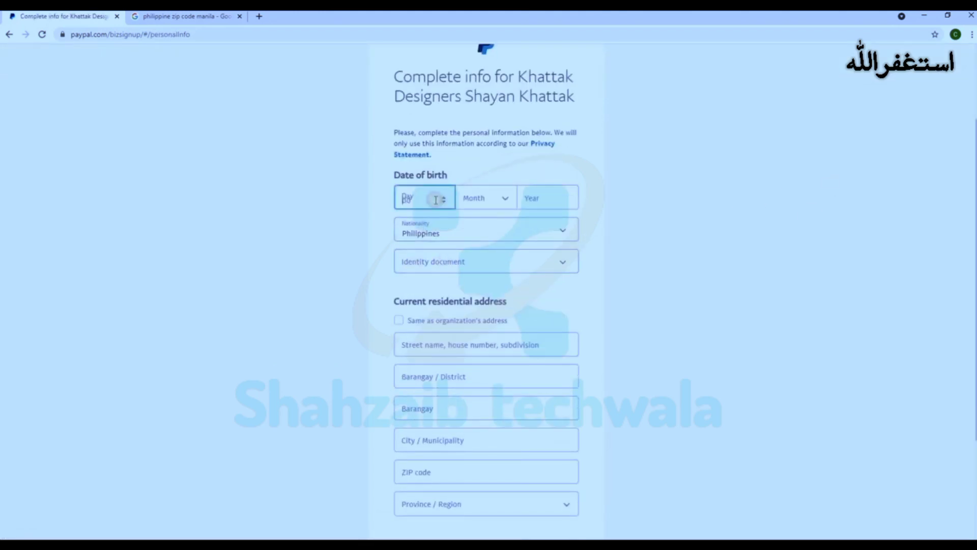
{"action": "type", "text": "13"}
{"action": "left_click", "coordinate": [497, 200]}
{"action": "left_click", "coordinate": [485, 222]}
{"action": "left_click", "coordinate": [538, 198]}
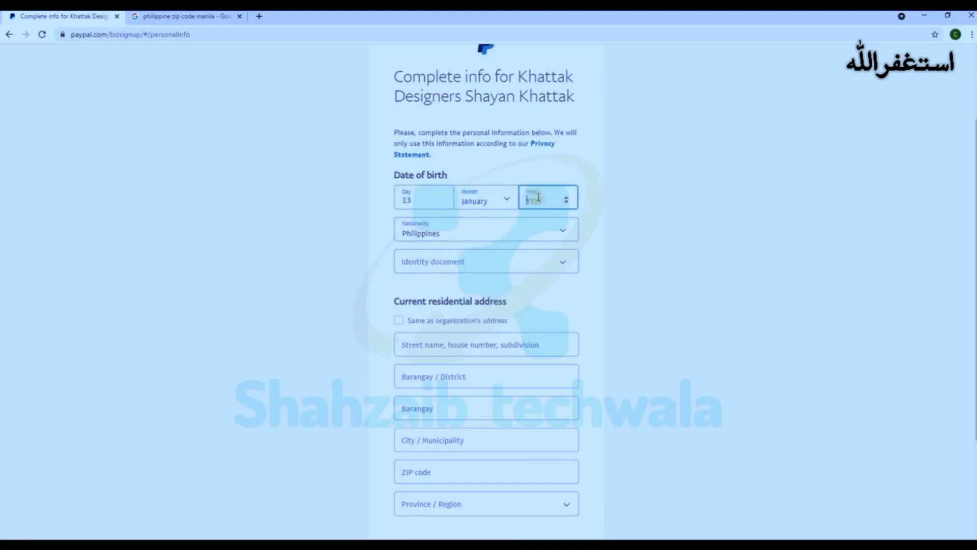
{"action": "left_click", "coordinate": [564, 233]}
{"action": "scroll", "coordinate": [578, 316], "scroll_direction": "up", "scroll_amount": 2}
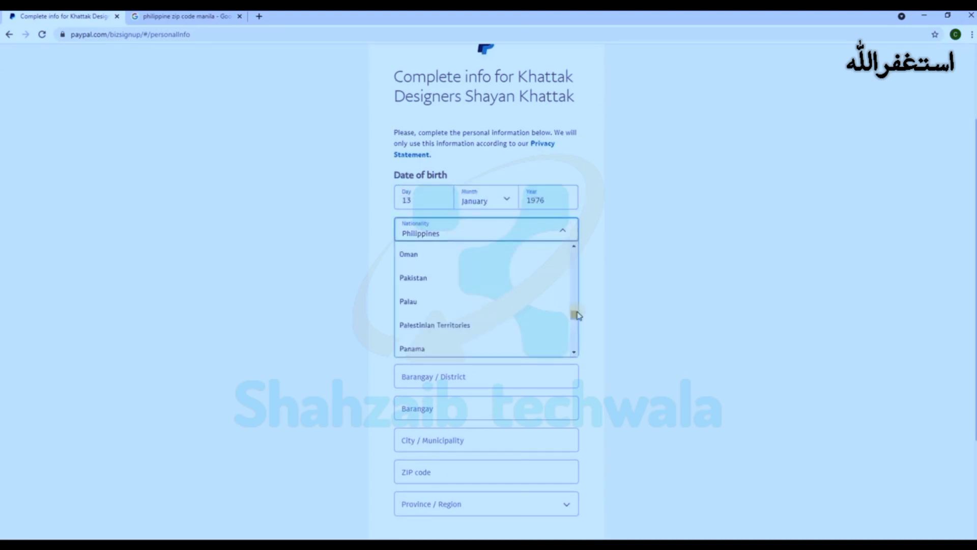
{"action": "left_click", "coordinate": [407, 278]}
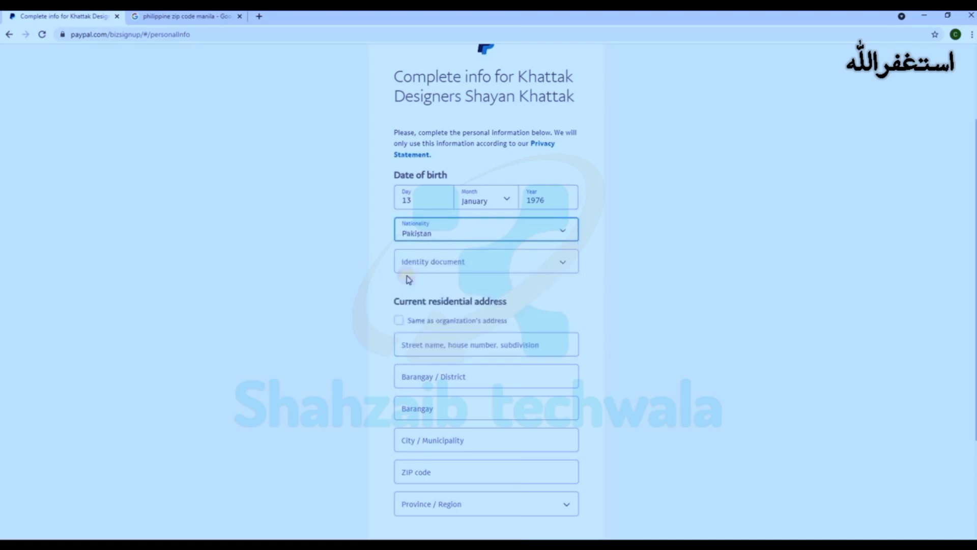
Step: Choose National ID, enter the ID number, use the organization's address as residence, and submit
{"action": "left_click", "coordinate": [460, 269]}
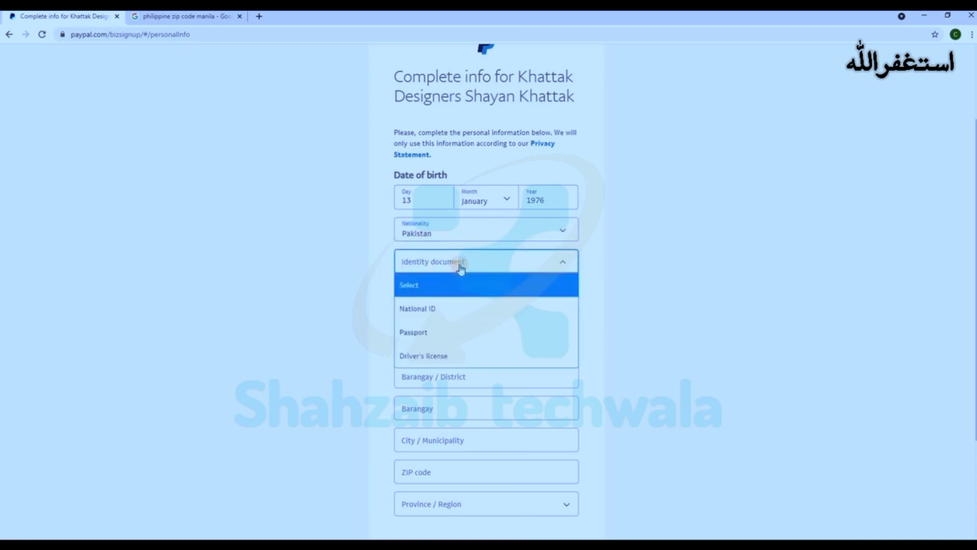
{"action": "left_click", "coordinate": [427, 307]}
{"action": "left_click", "coordinate": [427, 298]}
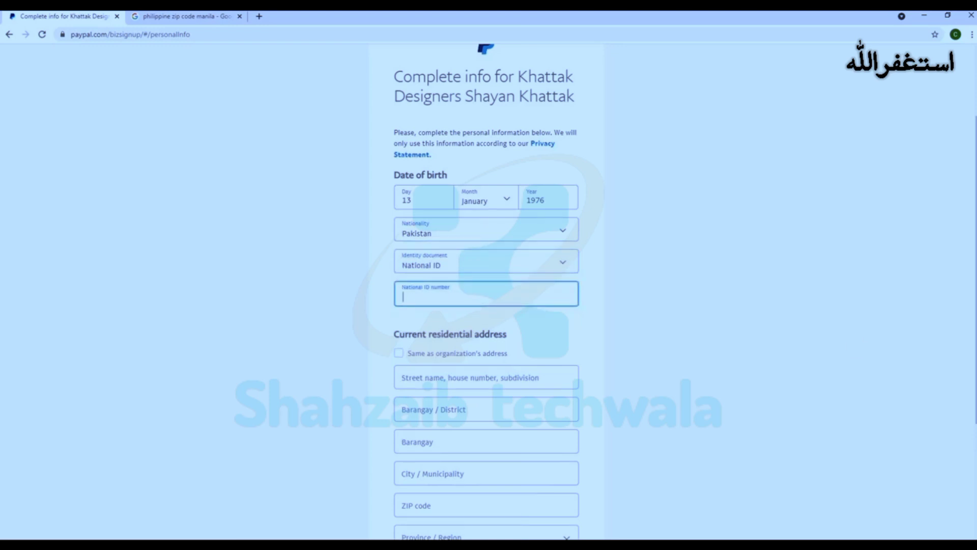
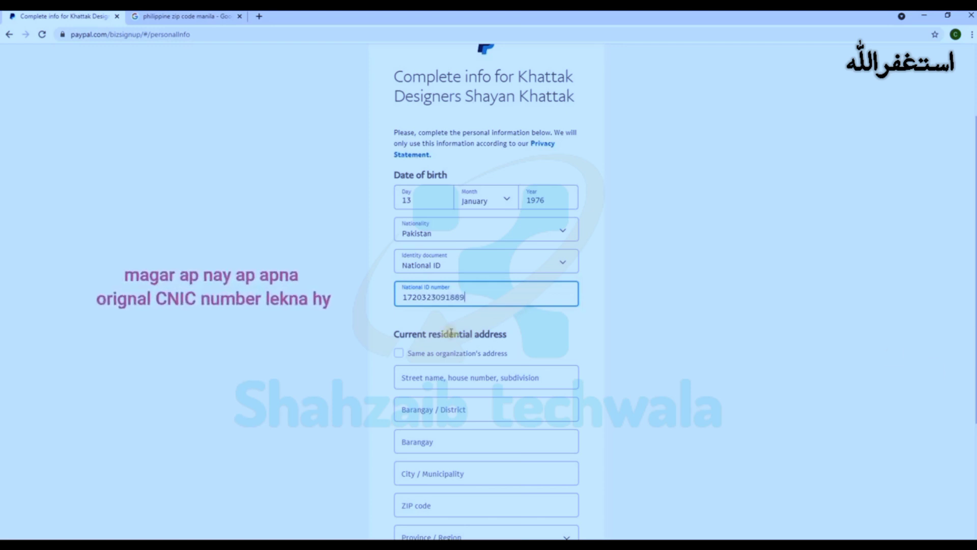
{"action": "scroll", "coordinate": [451, 285], "scroll_direction": "down", "scroll_amount": 3}
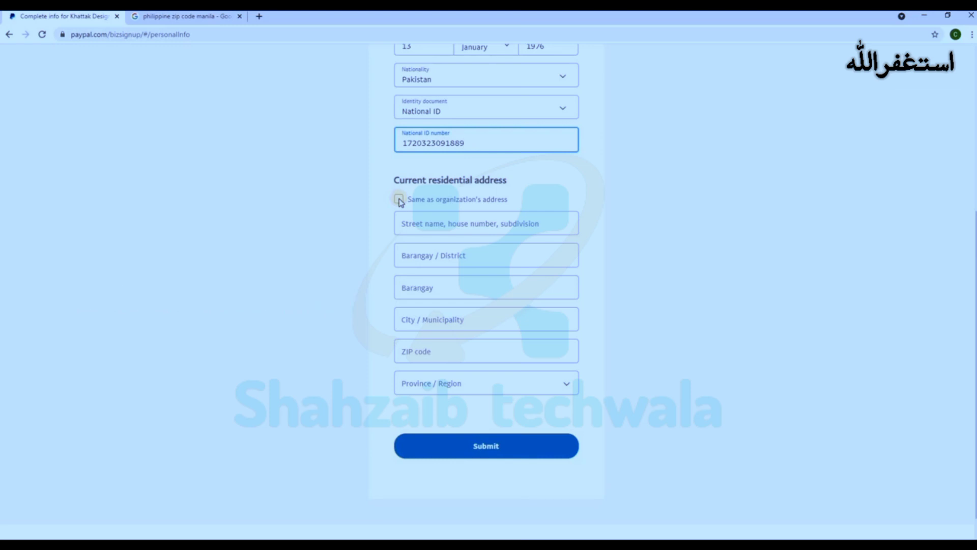
{"action": "left_click", "coordinate": [398, 198]}
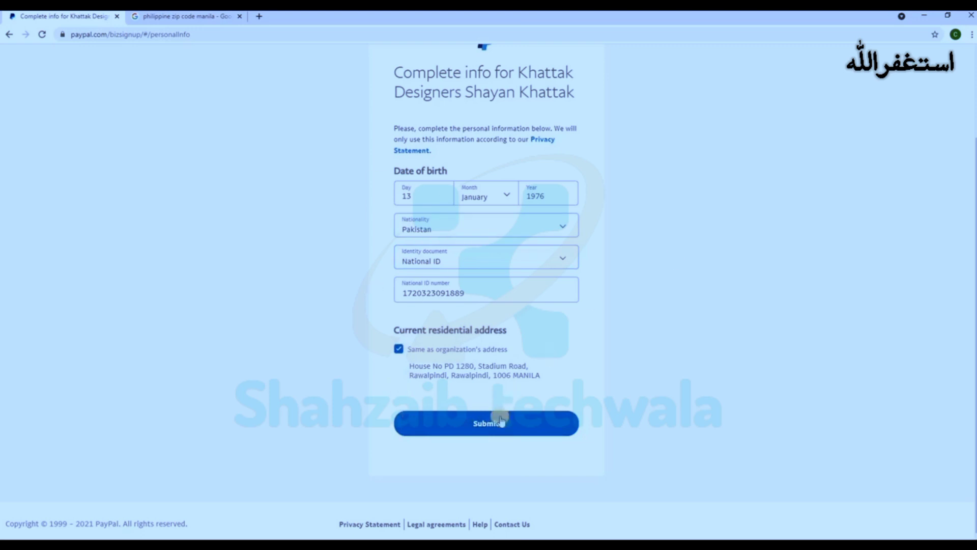
{"action": "left_click", "coordinate": [485, 424]}
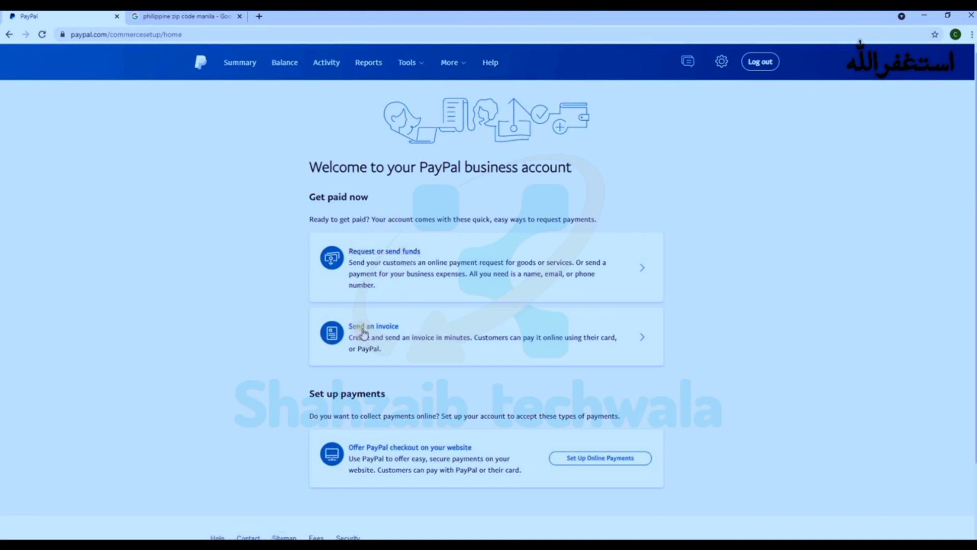
Step: Open the Summary dashboard, view the PayPal Balance options menu, then open a new tab
{"action": "left_click", "coordinate": [240, 66]}
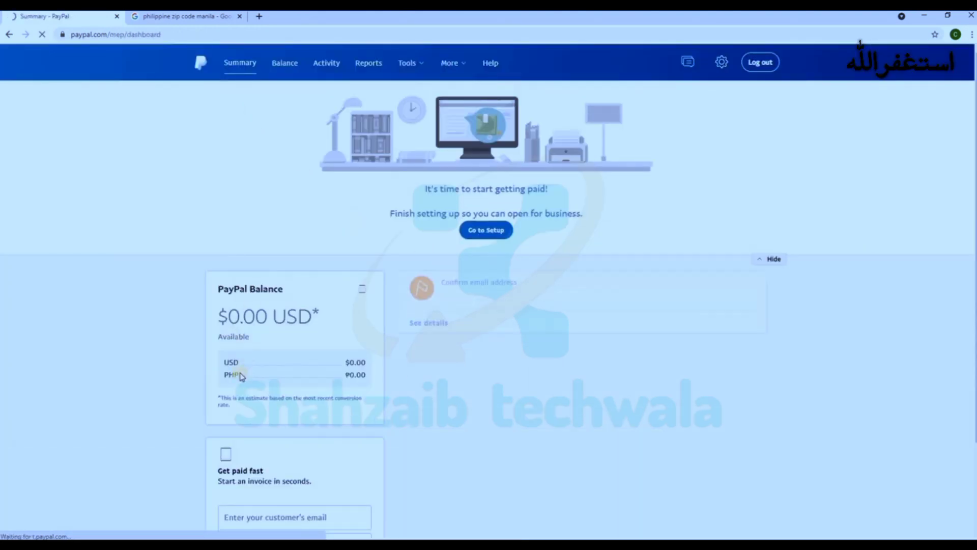
{"action": "left_click", "coordinate": [362, 289]}
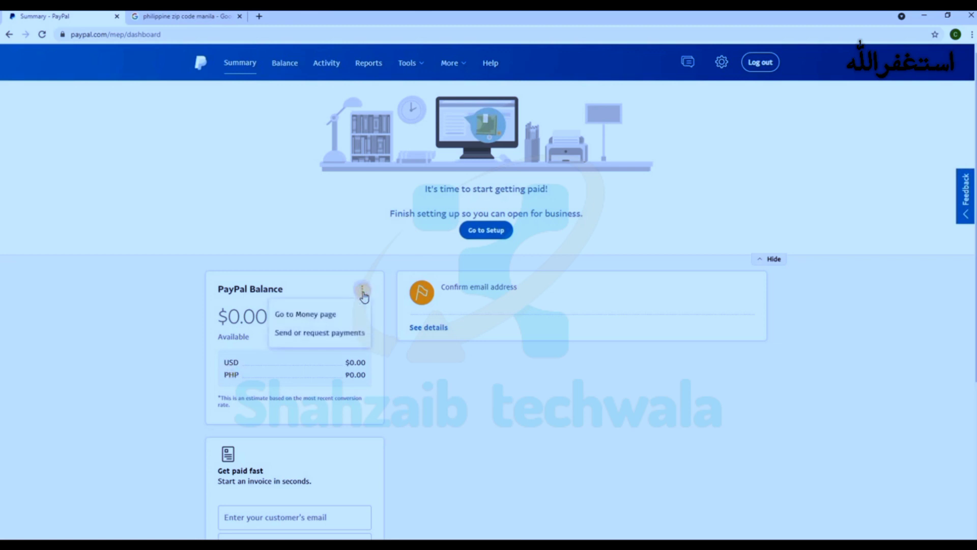
{"action": "left_click", "coordinate": [227, 373]}
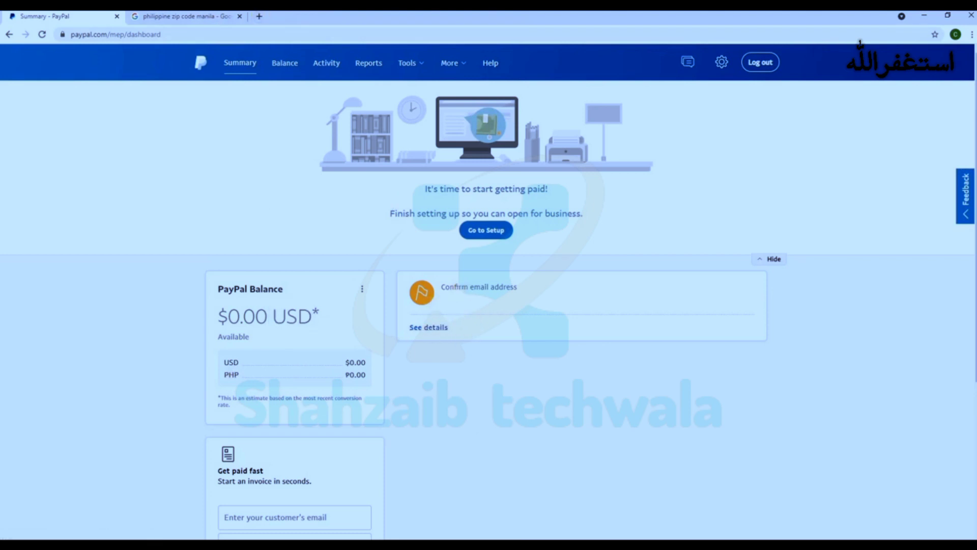
{"action": "left_click", "coordinate": [260, 18]}
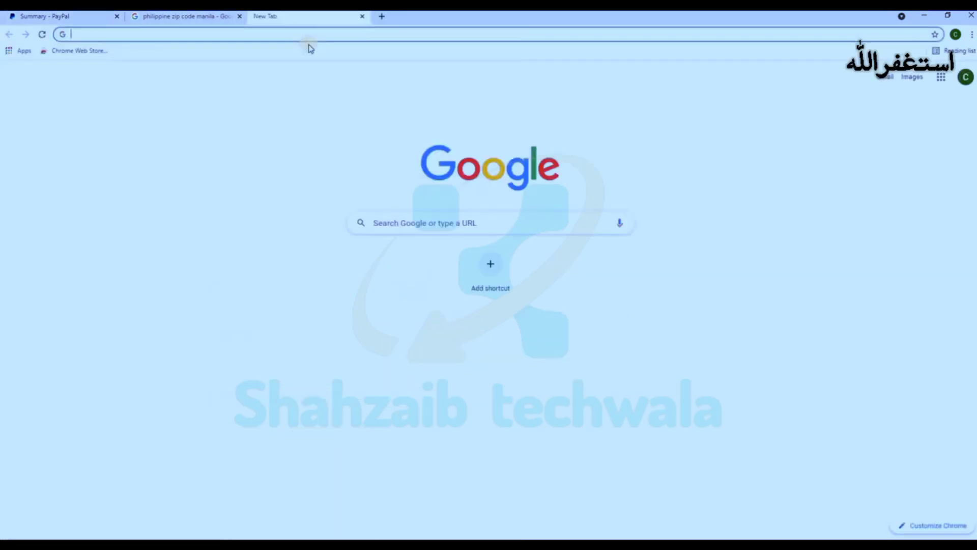
Step: Load Gmail, open PayPal's 'You need to take action' email and start completing the requested information
{"action": "type", "text": "gmail"}
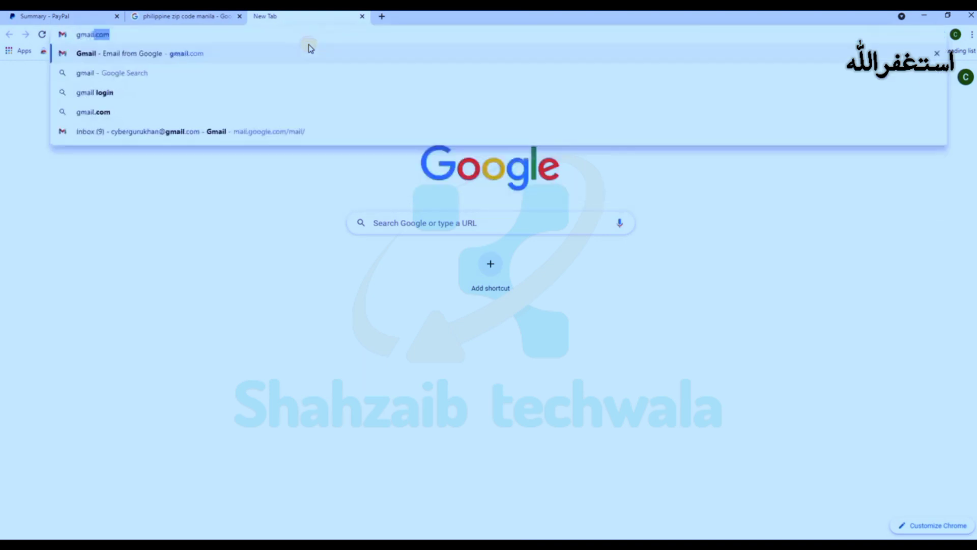
{"action": "key", "text": "Return"}
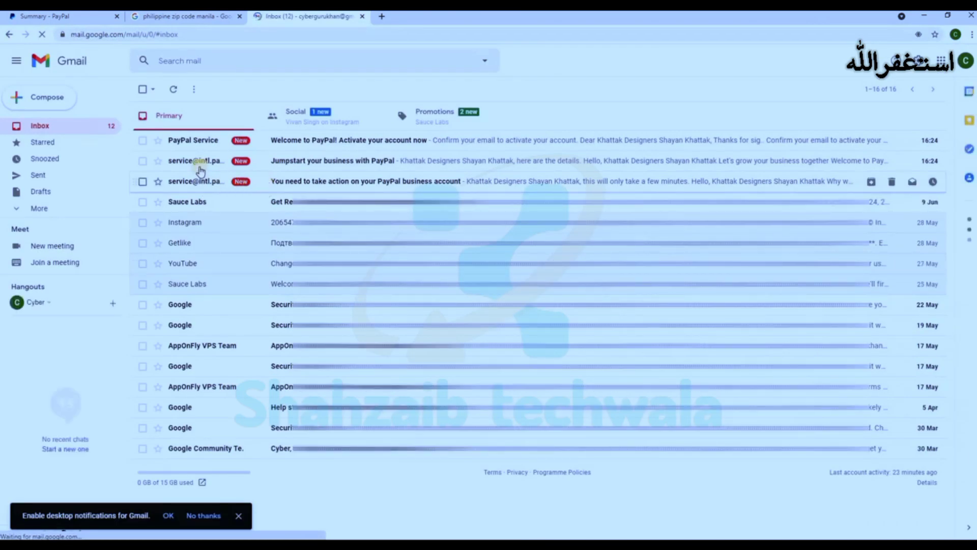
{"action": "left_click", "coordinate": [299, 184]}
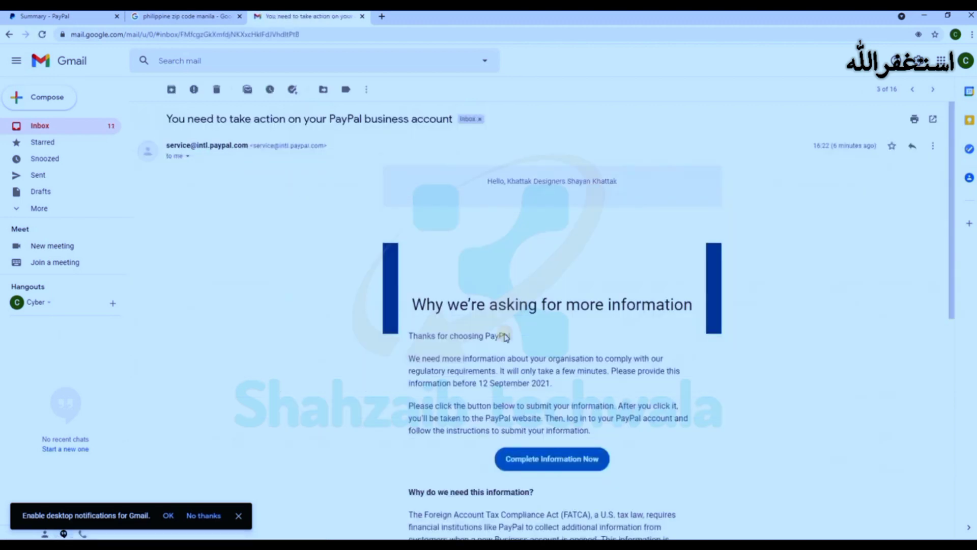
{"action": "scroll", "coordinate": [530, 351], "scroll_direction": "down", "scroll_amount": 2}
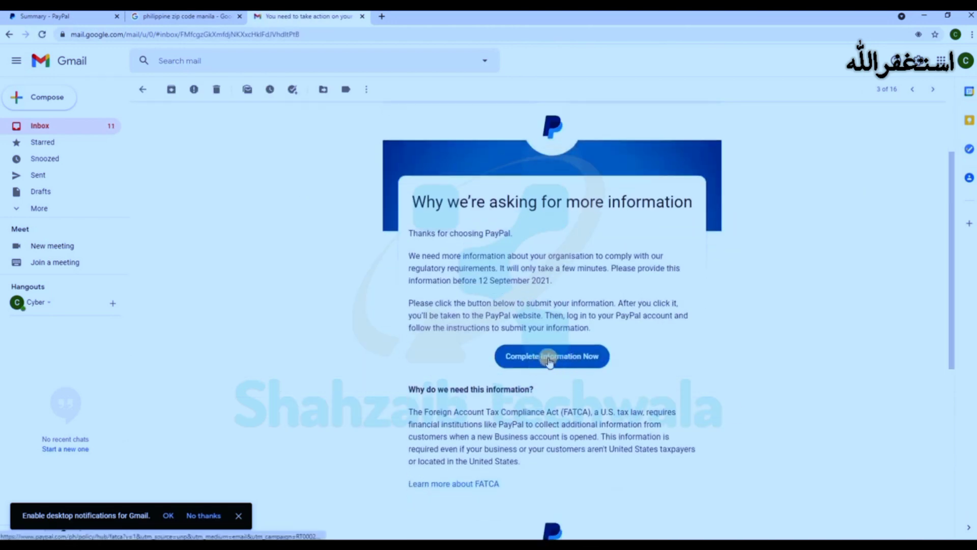
{"action": "left_click", "coordinate": [548, 358]}
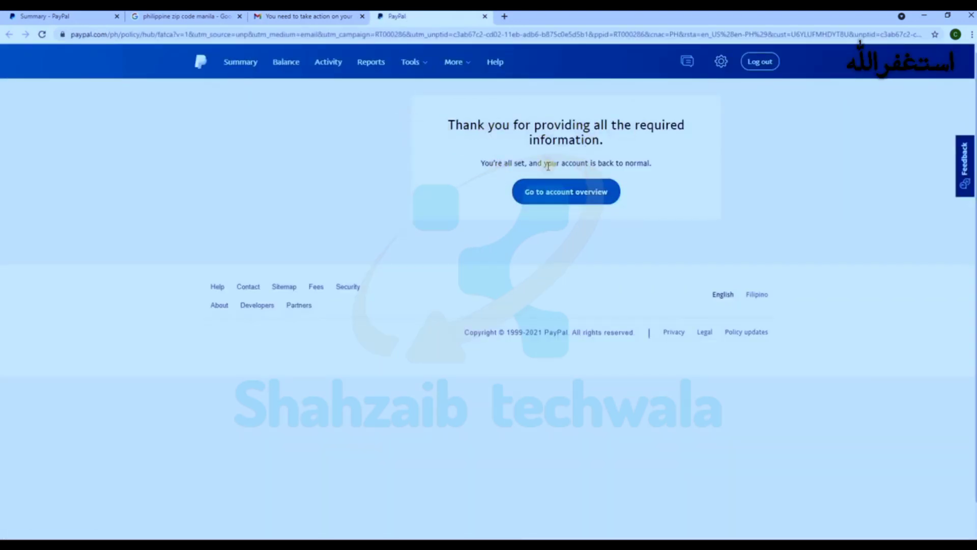
Step: Go to the PayPal account overview, then close the extra PayPal tab
{"action": "left_click", "coordinate": [547, 195]}
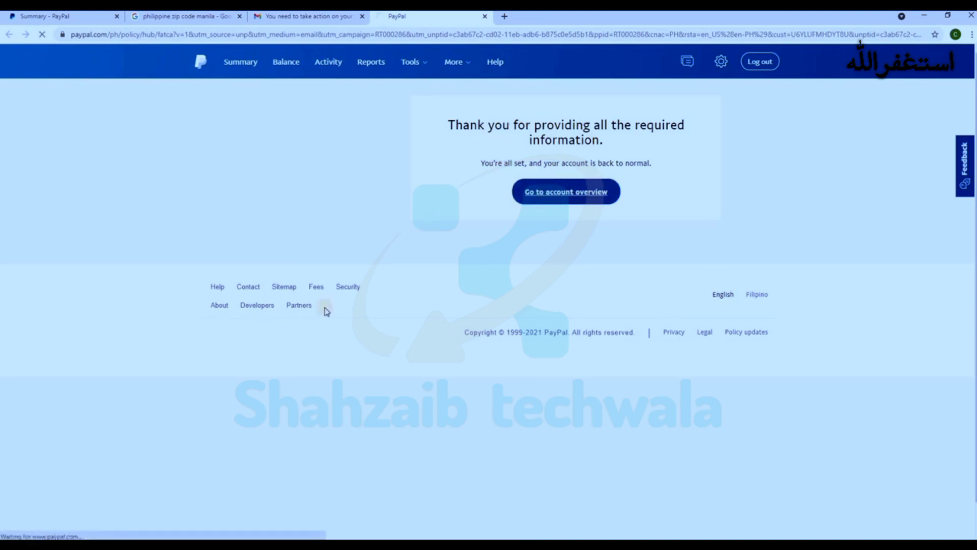
{"action": "left_click", "coordinate": [485, 17]}
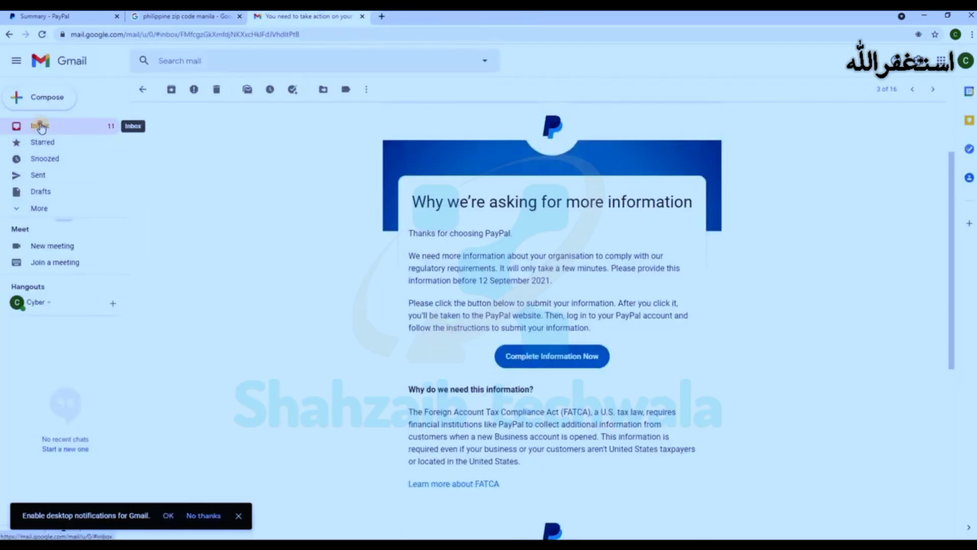
Step: Open the 'Welcome to PayPal! Activate your account now' email and start confirming the email address
{"action": "left_click", "coordinate": [40, 127]}
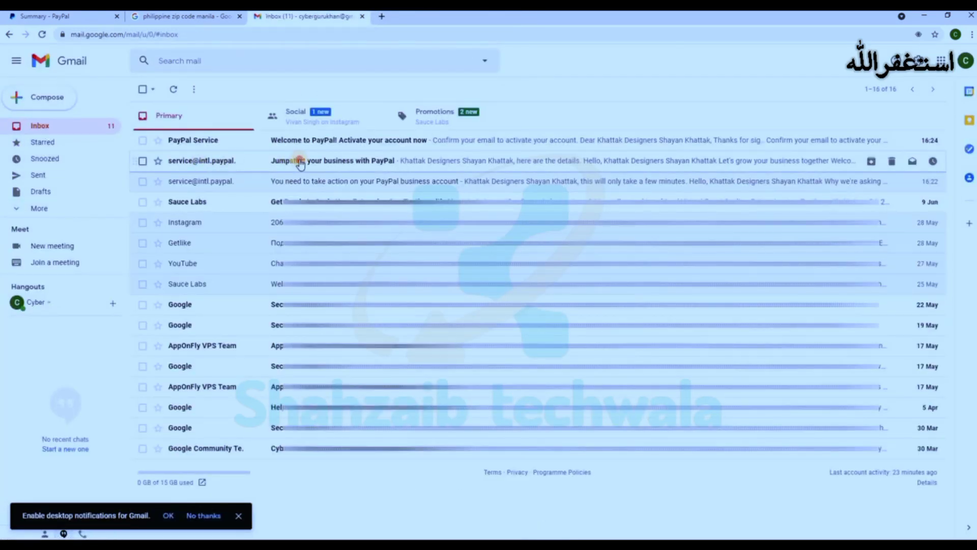
{"action": "left_click", "coordinate": [300, 163]}
{"action": "scroll", "coordinate": [543, 312], "scroll_direction": "down", "scroll_amount": 3}
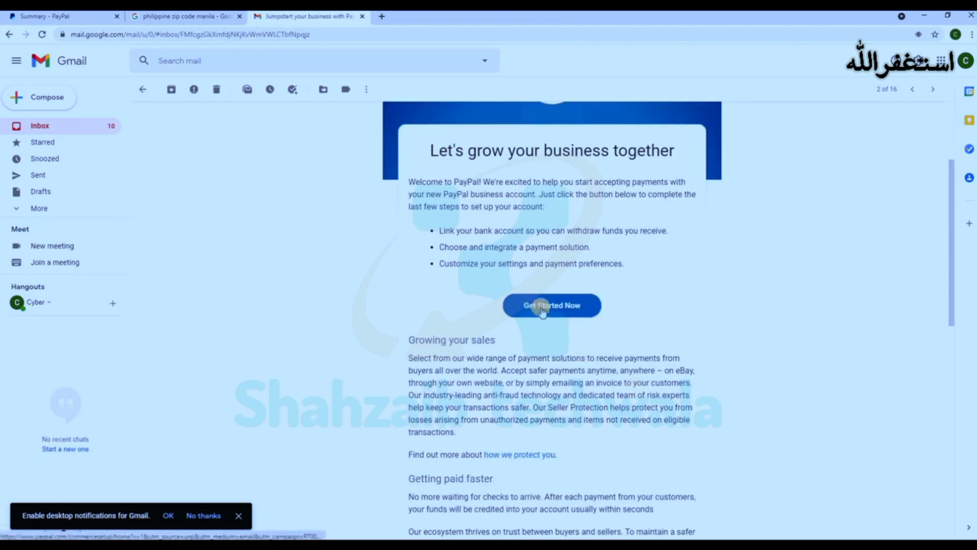
{"action": "scroll", "coordinate": [543, 311], "scroll_direction": "up", "scroll_amount": 3}
{"action": "left_click", "coordinate": [364, 15]}
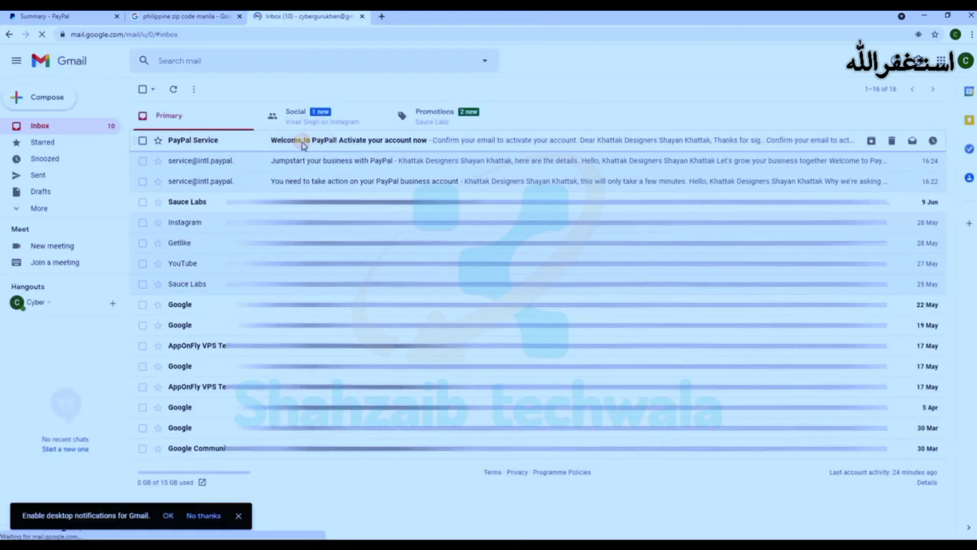
{"action": "left_click", "coordinate": [302, 143]}
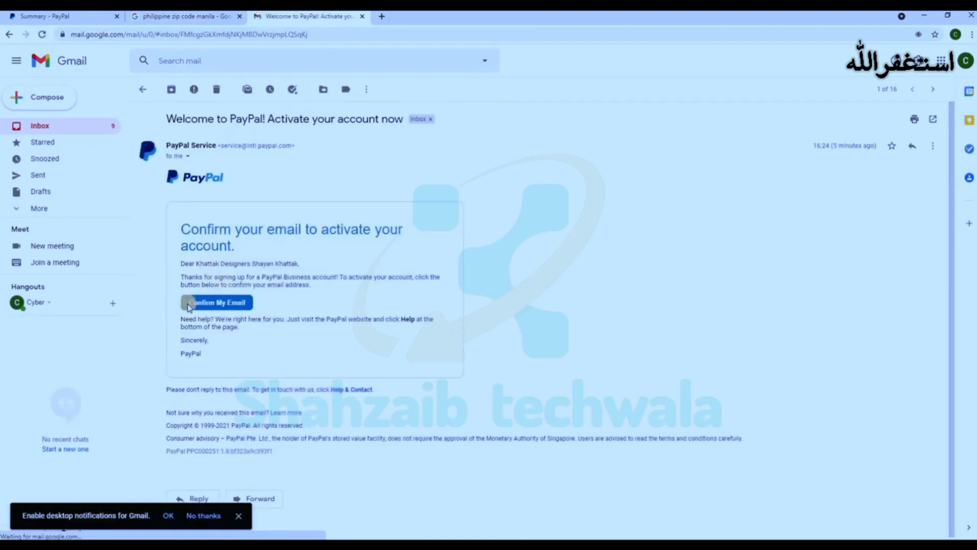
{"action": "left_click", "coordinate": [224, 304]}
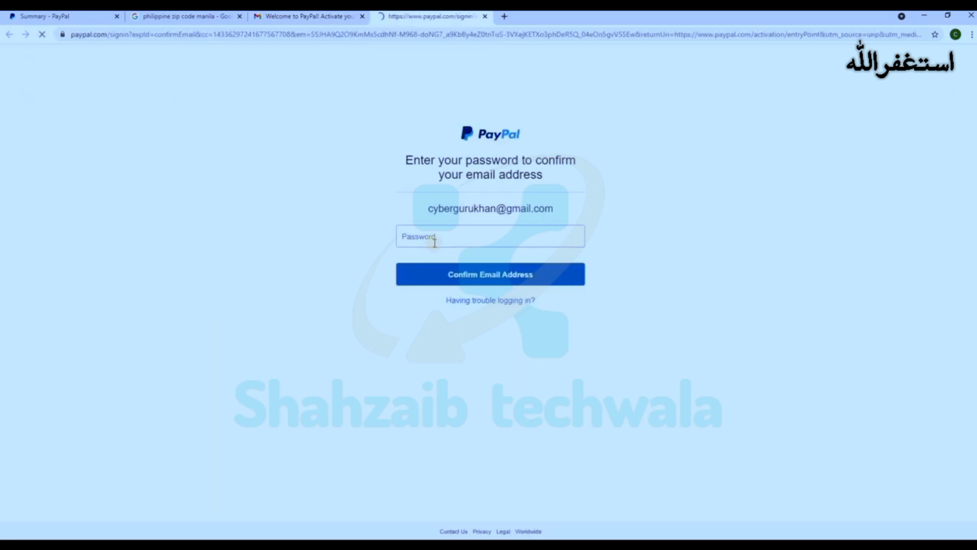
Step: Confirm the email address with the account password, then open the Balance Money page
{"action": "left_click", "coordinate": [436, 240]}
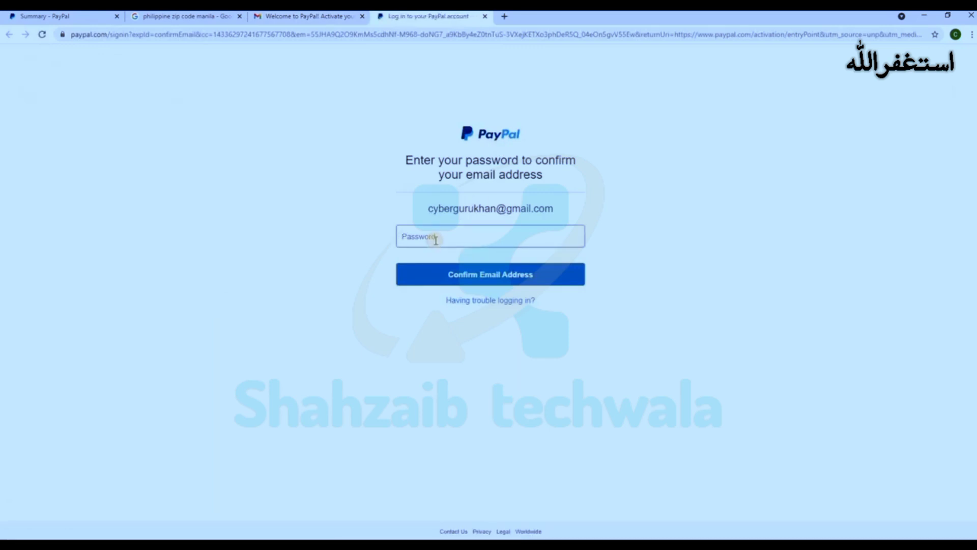
{"action": "type", "text": "•"}
{"action": "left_click", "coordinate": [468, 274]}
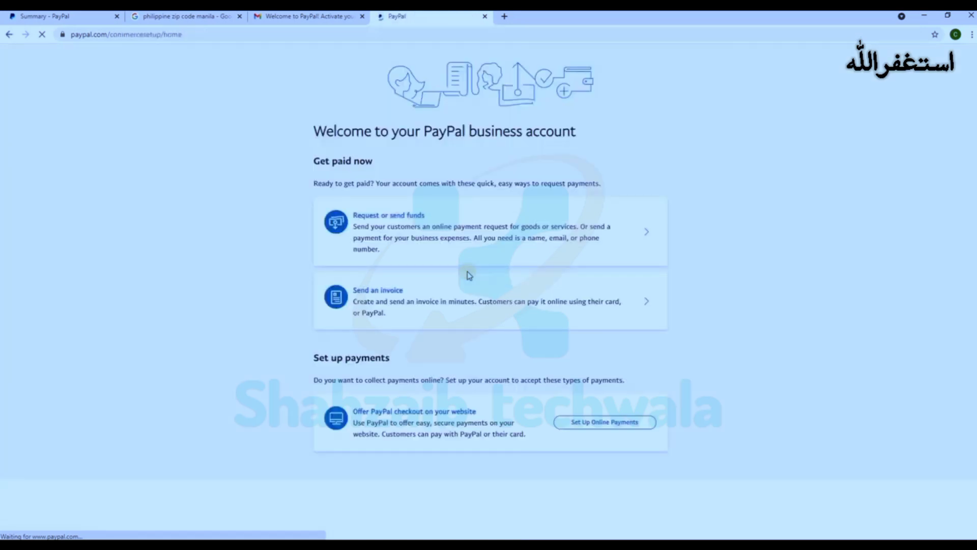
{"action": "left_click", "coordinate": [285, 63]}
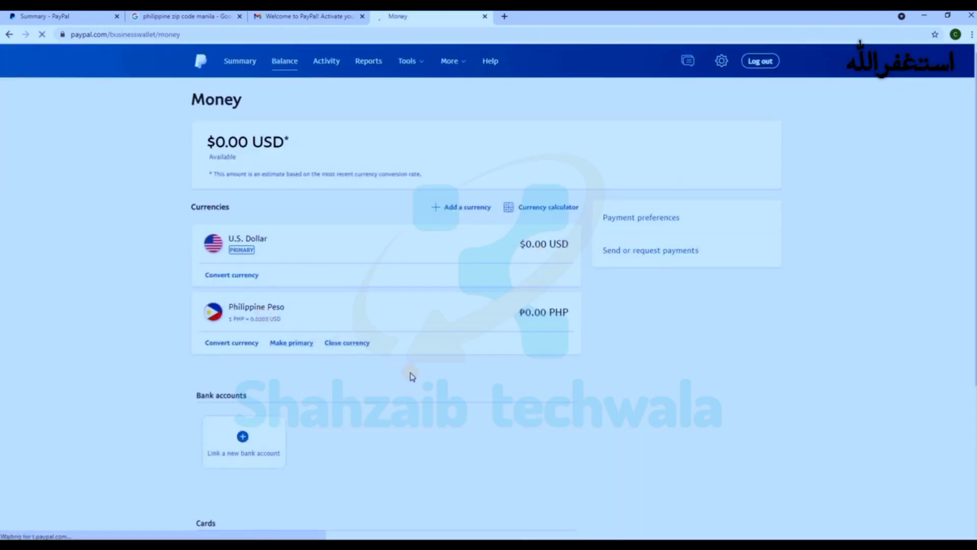
Step: Close the Philippine Peso currency, leaving only the primary US Dollar at $0.00
{"action": "left_click", "coordinate": [345, 344]}
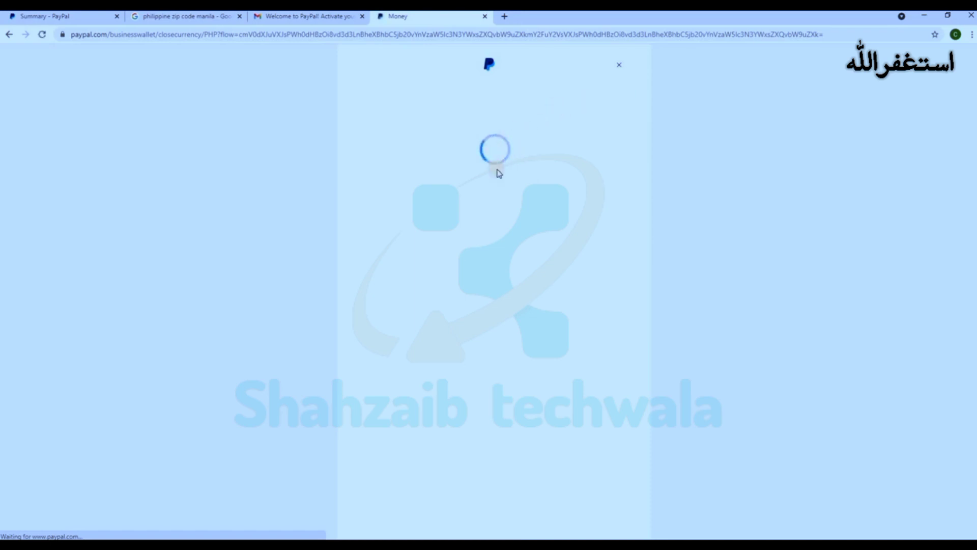
{"action": "left_click", "coordinate": [494, 244]}
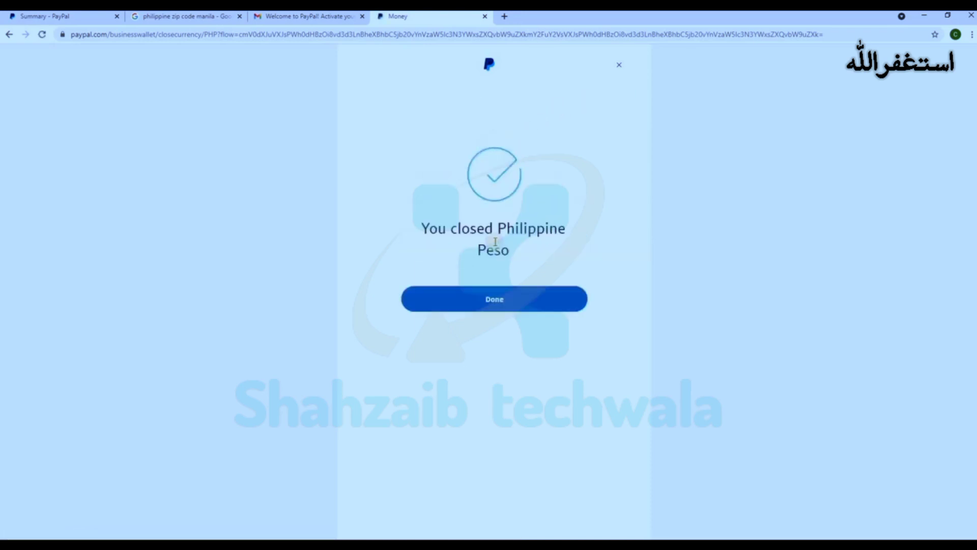
{"action": "left_click", "coordinate": [495, 299]}
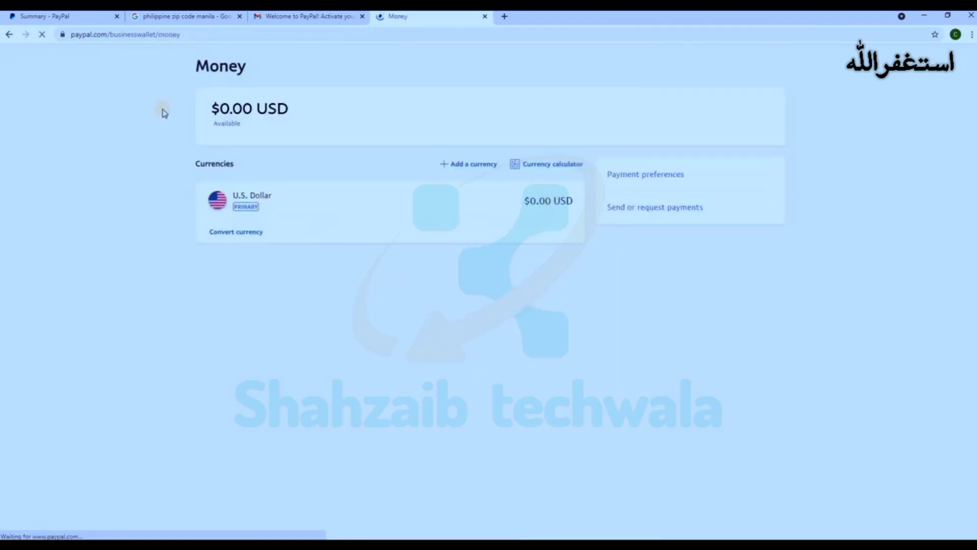
{"action": "scroll", "coordinate": [336, 325], "scroll_direction": "down", "scroll_amount": 2}
{"action": "scroll", "coordinate": [336, 326], "scroll_direction": "down", "scroll_amount": 1}
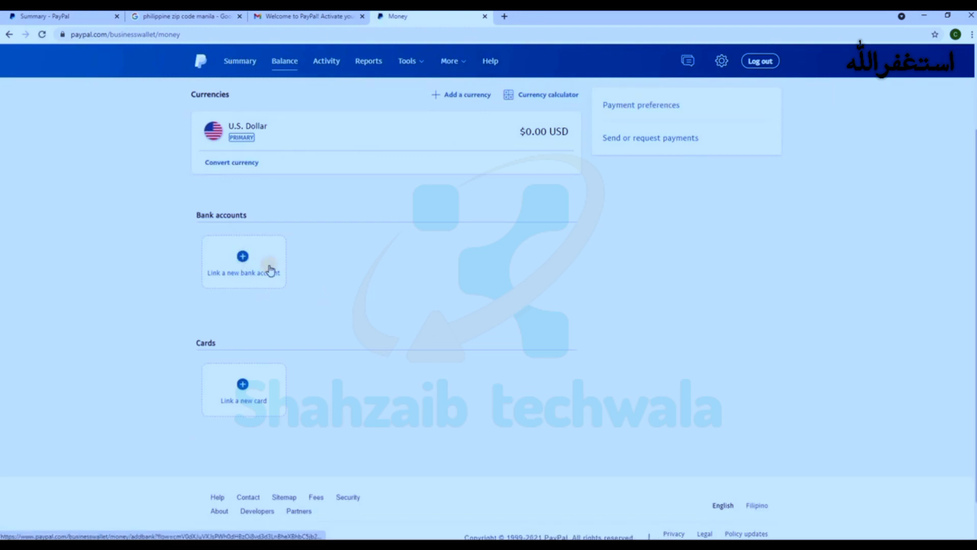
{"action": "left_click", "coordinate": [241, 258]}
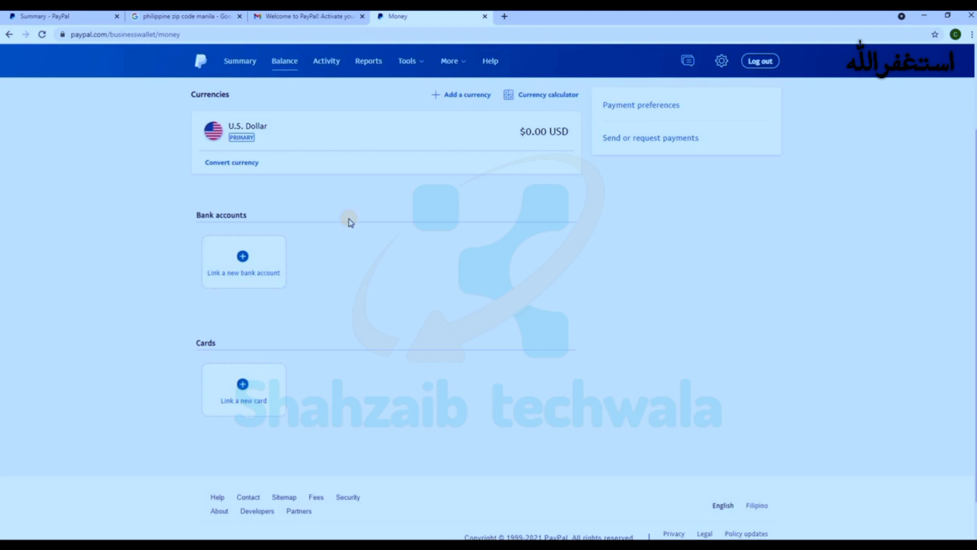
{"action": "scroll", "coordinate": [394, 209], "scroll_direction": "up", "scroll_amount": 2}
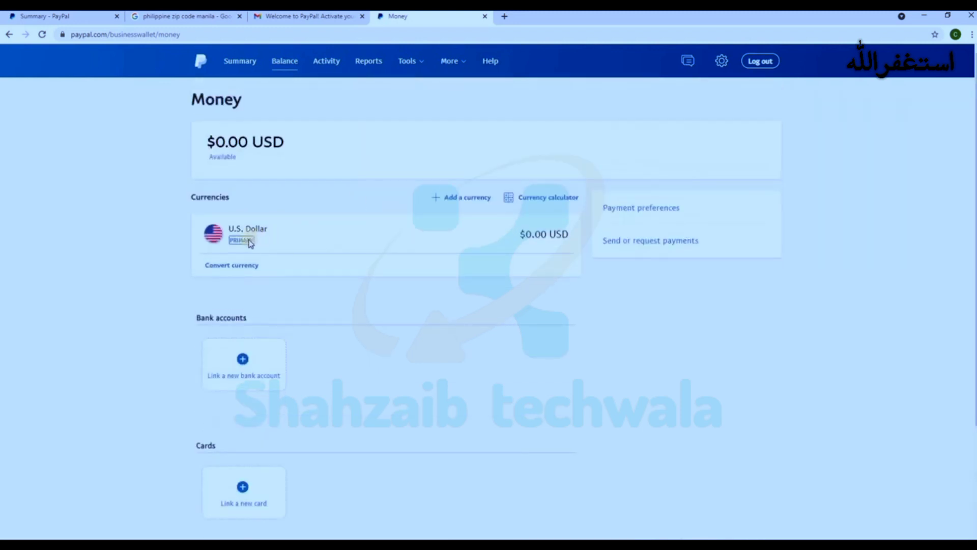